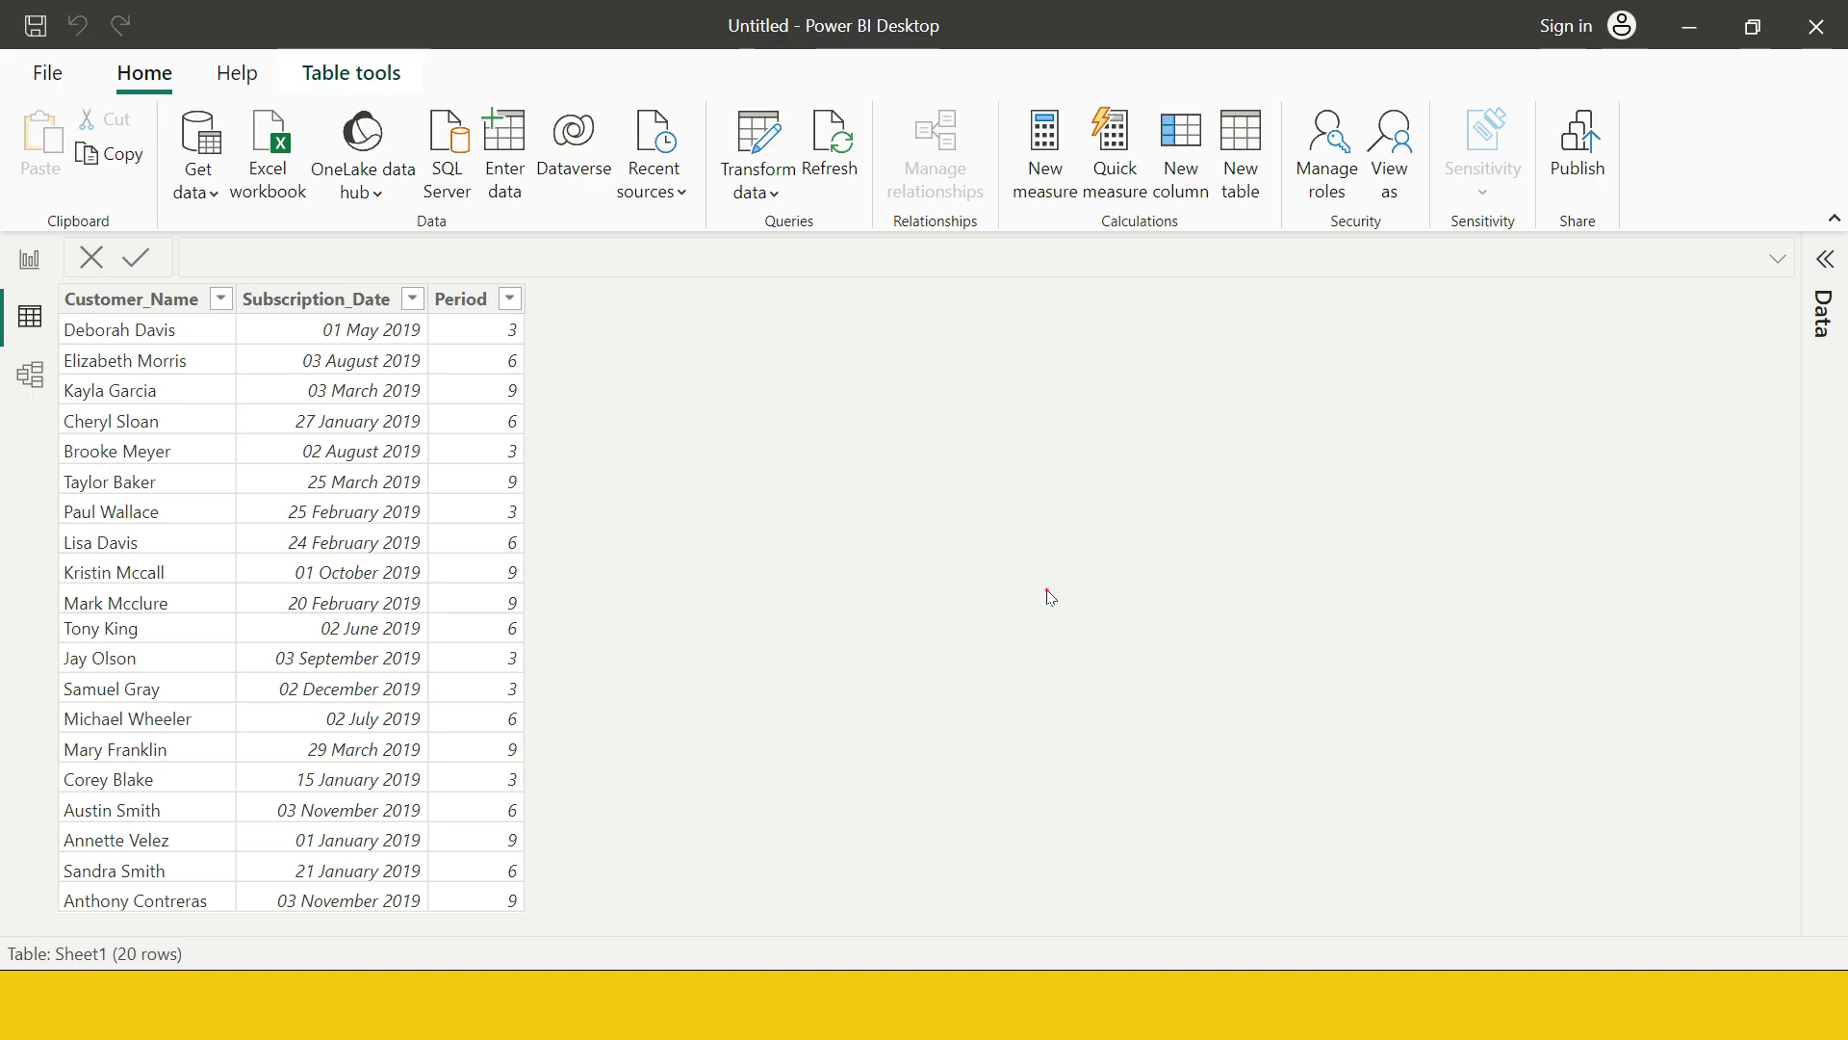
{"action": "left_click", "coordinate": [1048, 591]}
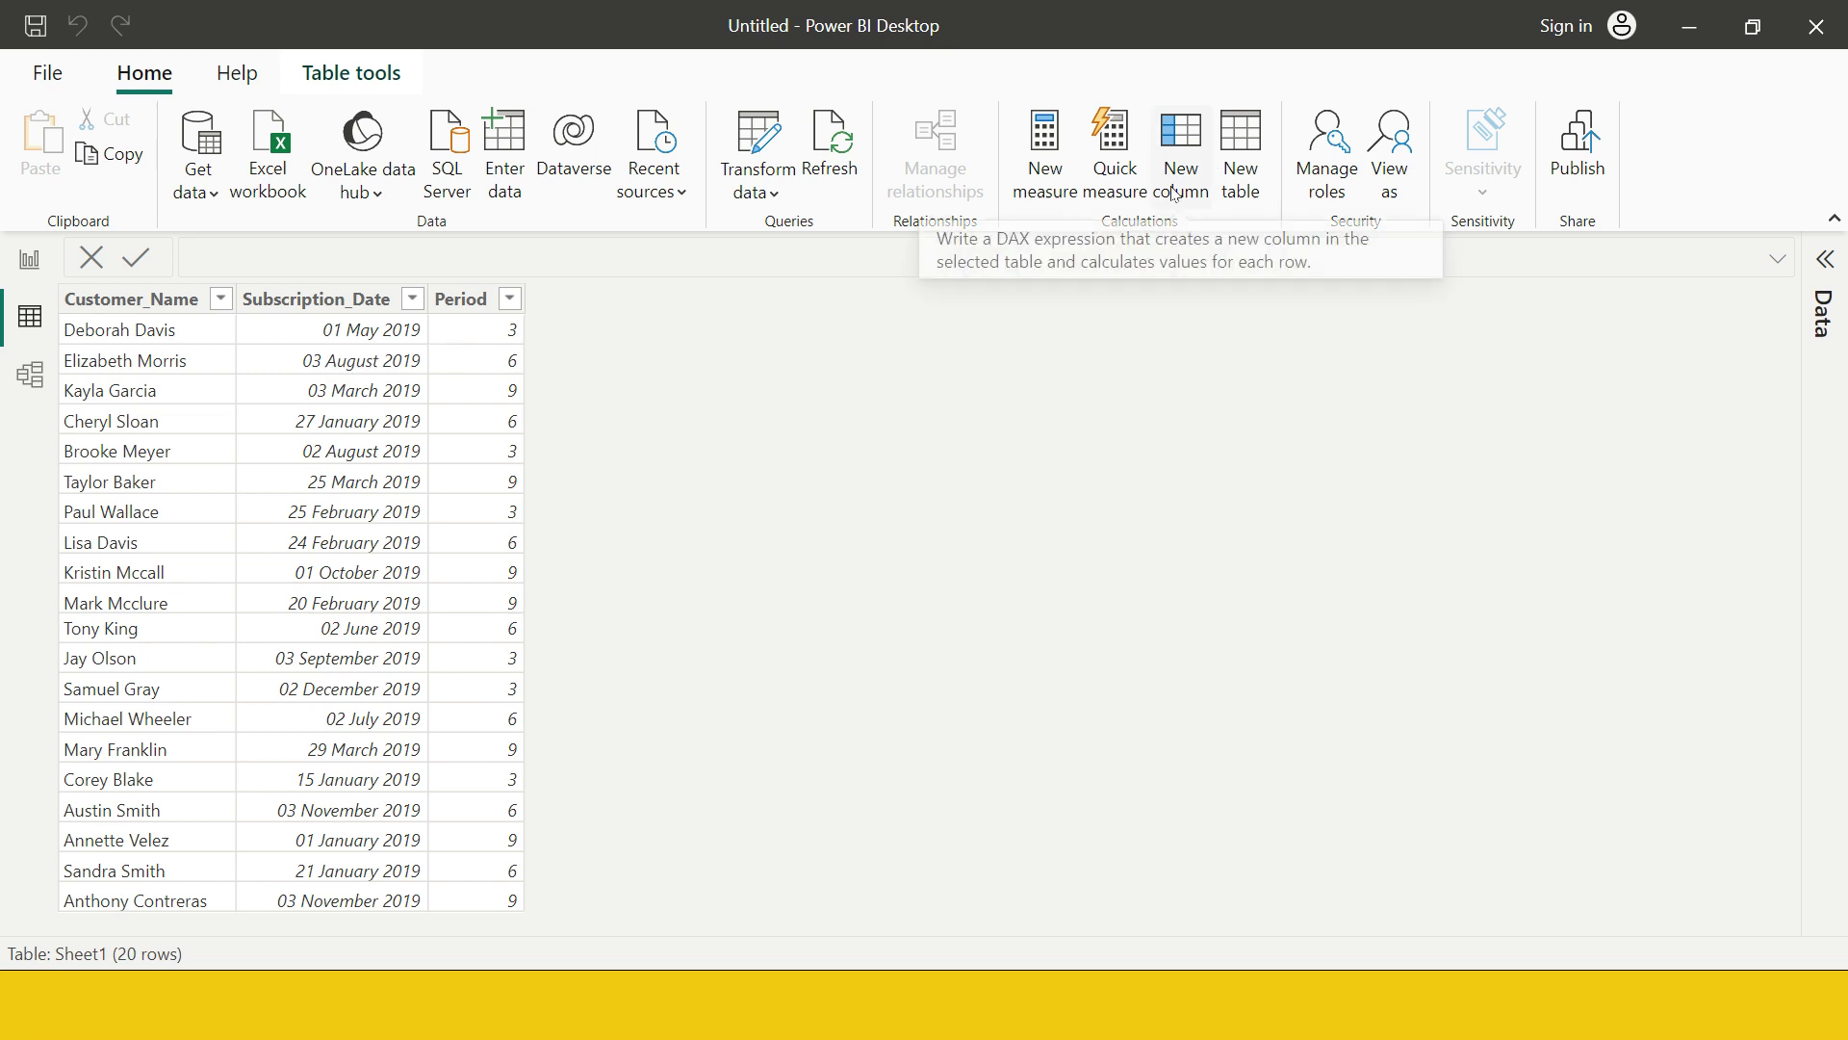
{"action": "left_click", "coordinate": [453, 480]}
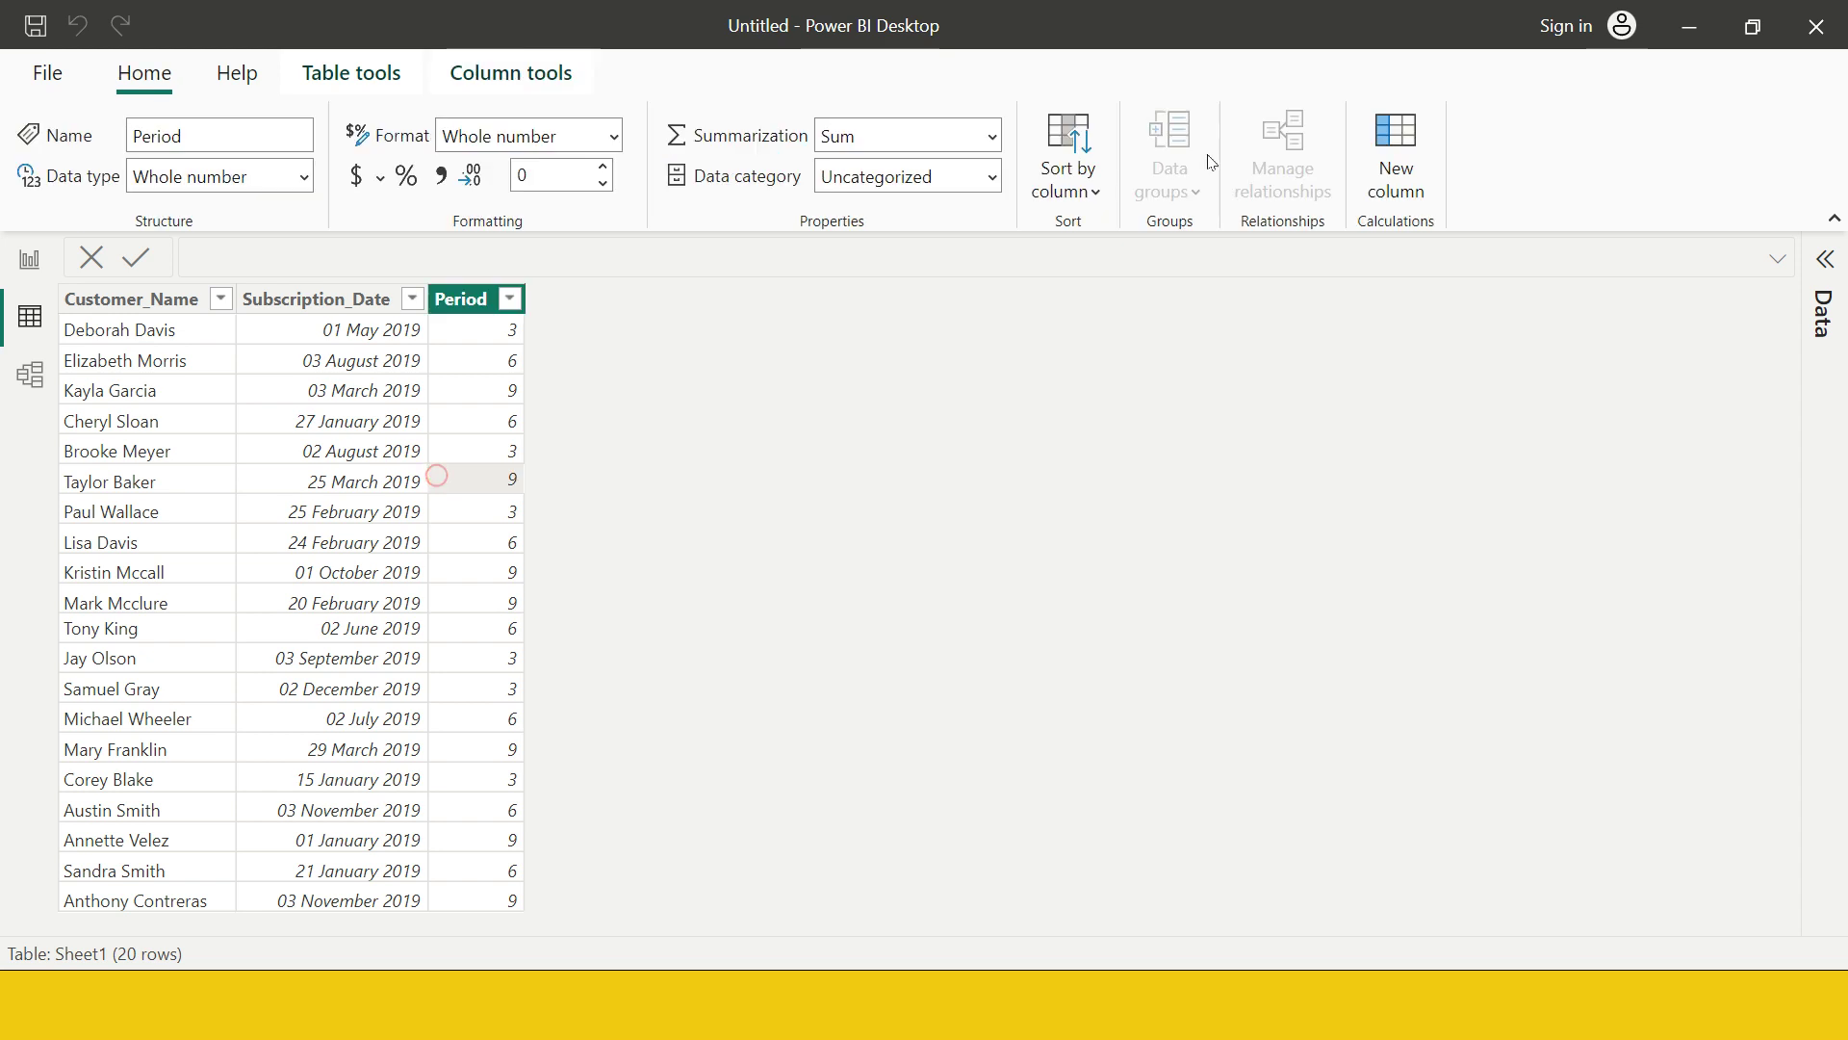
{"action": "left_click", "coordinate": [358, 389]}
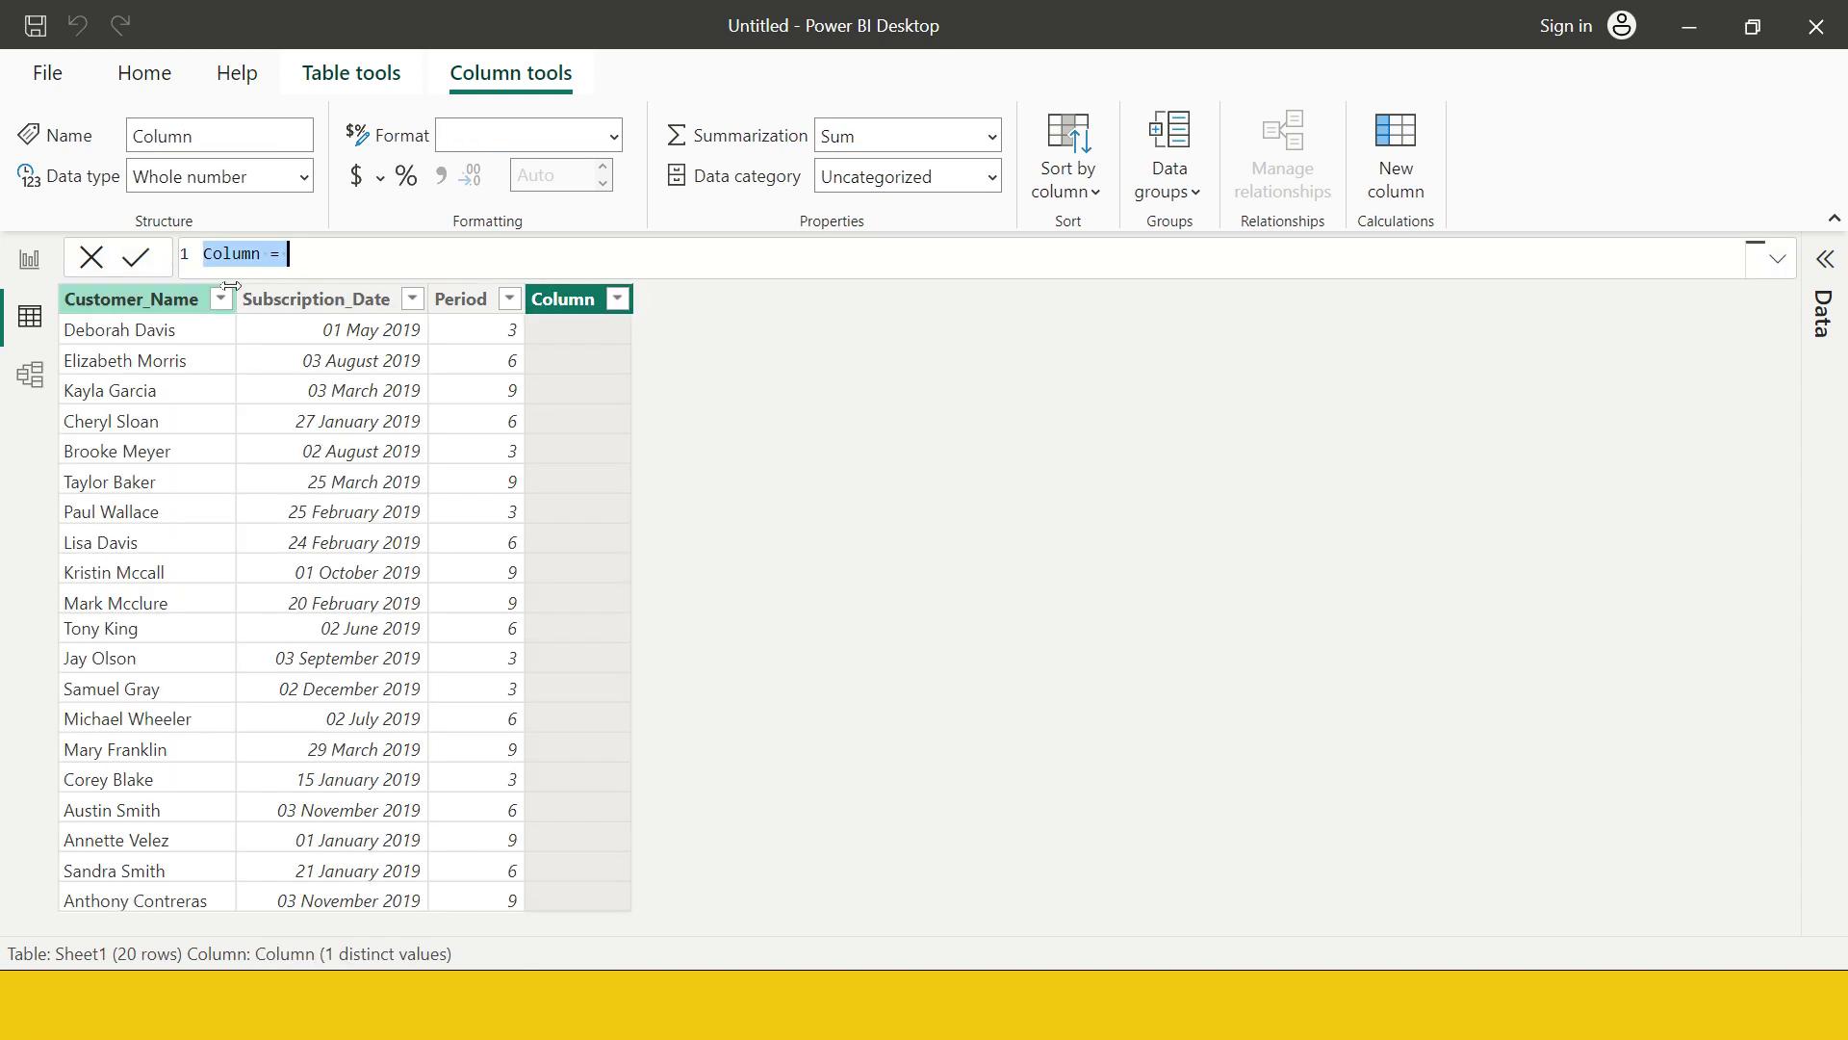
Name the new column expires_on and start EDATE with Sheet1[Subscription_Date] as the start date.
{"action": "double_click", "coordinate": [224, 252]}
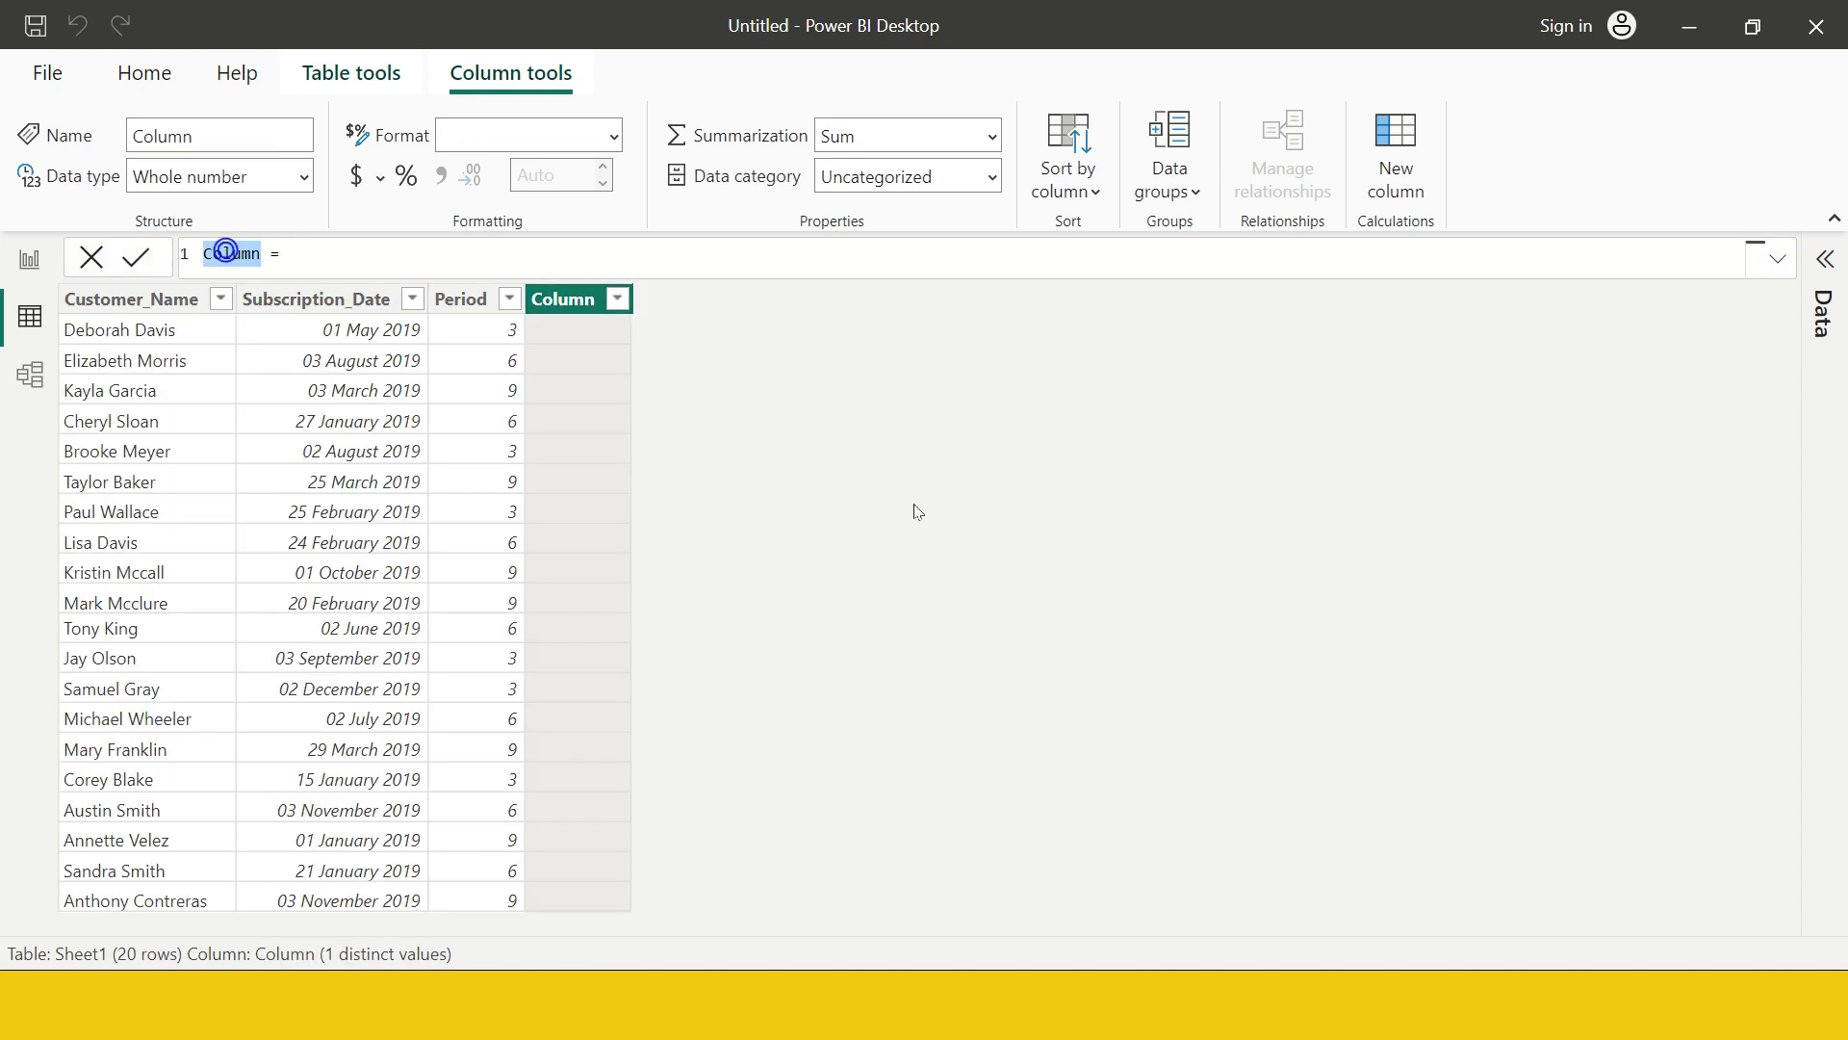
{"action": "type", "text": "expires_on"}
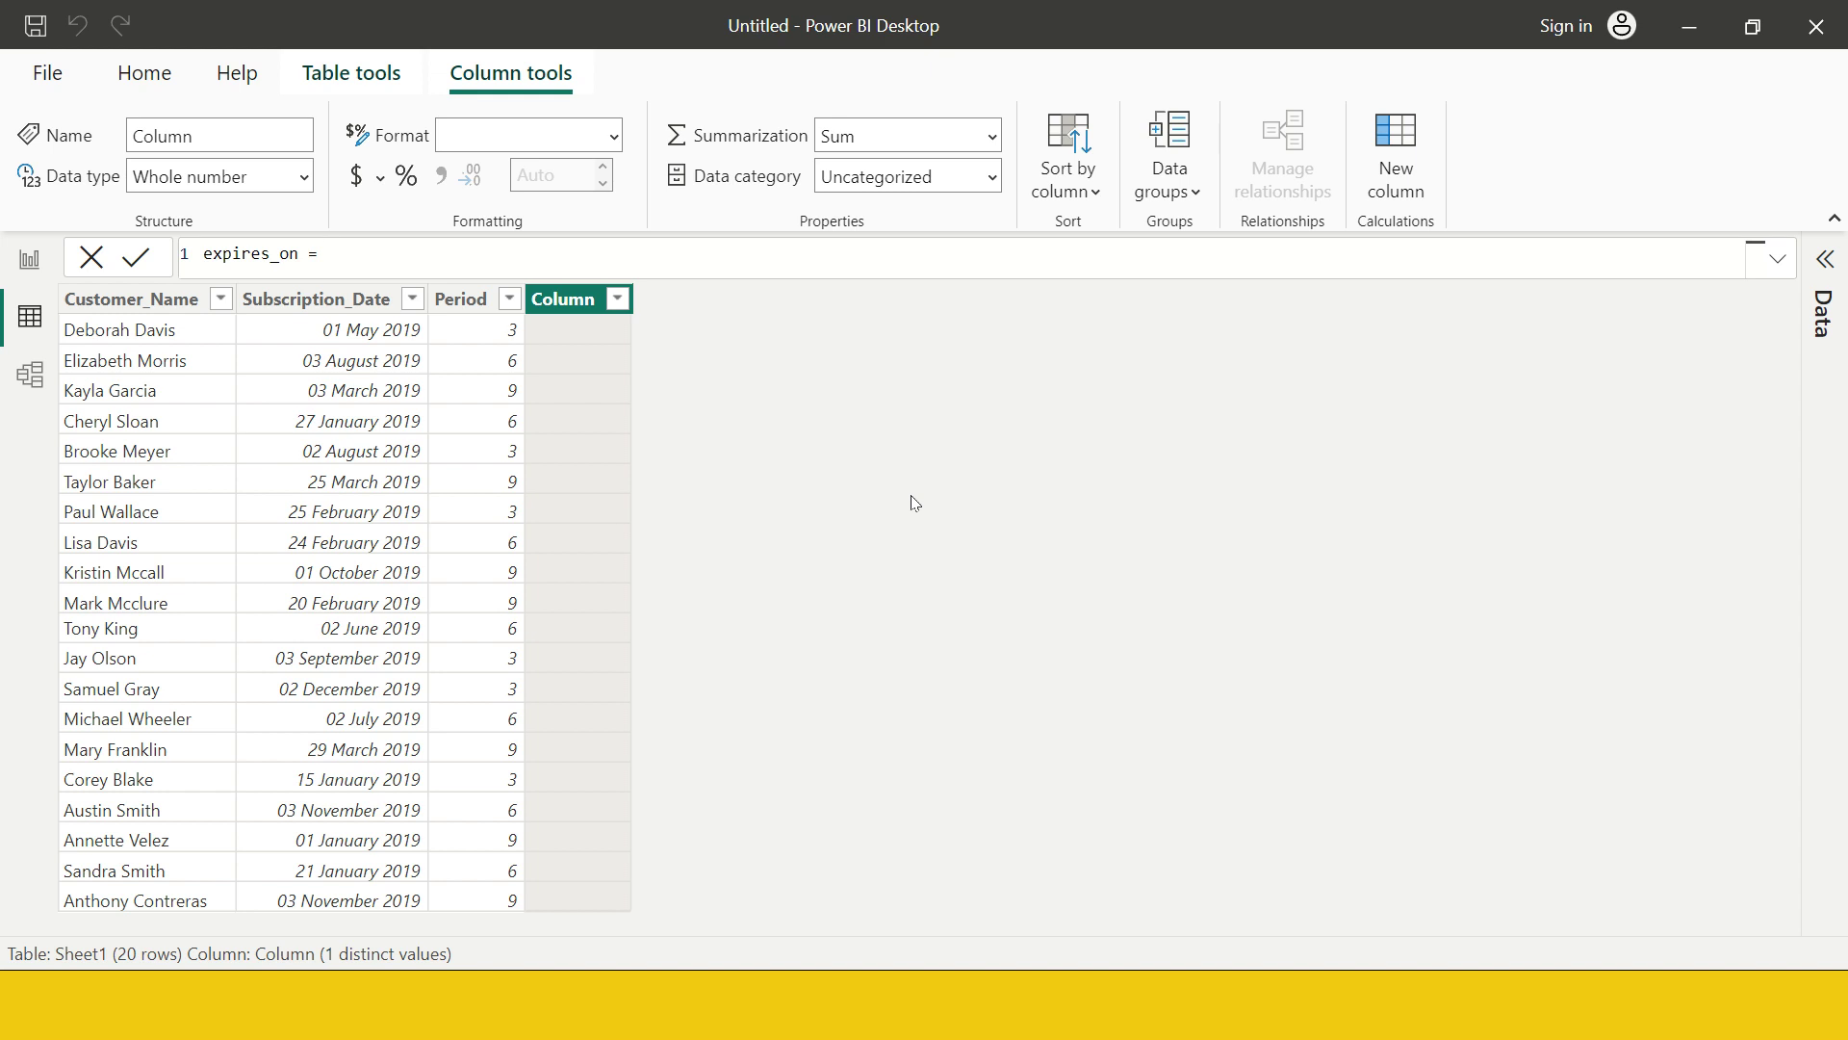
{"action": "type", "text": "ed"}
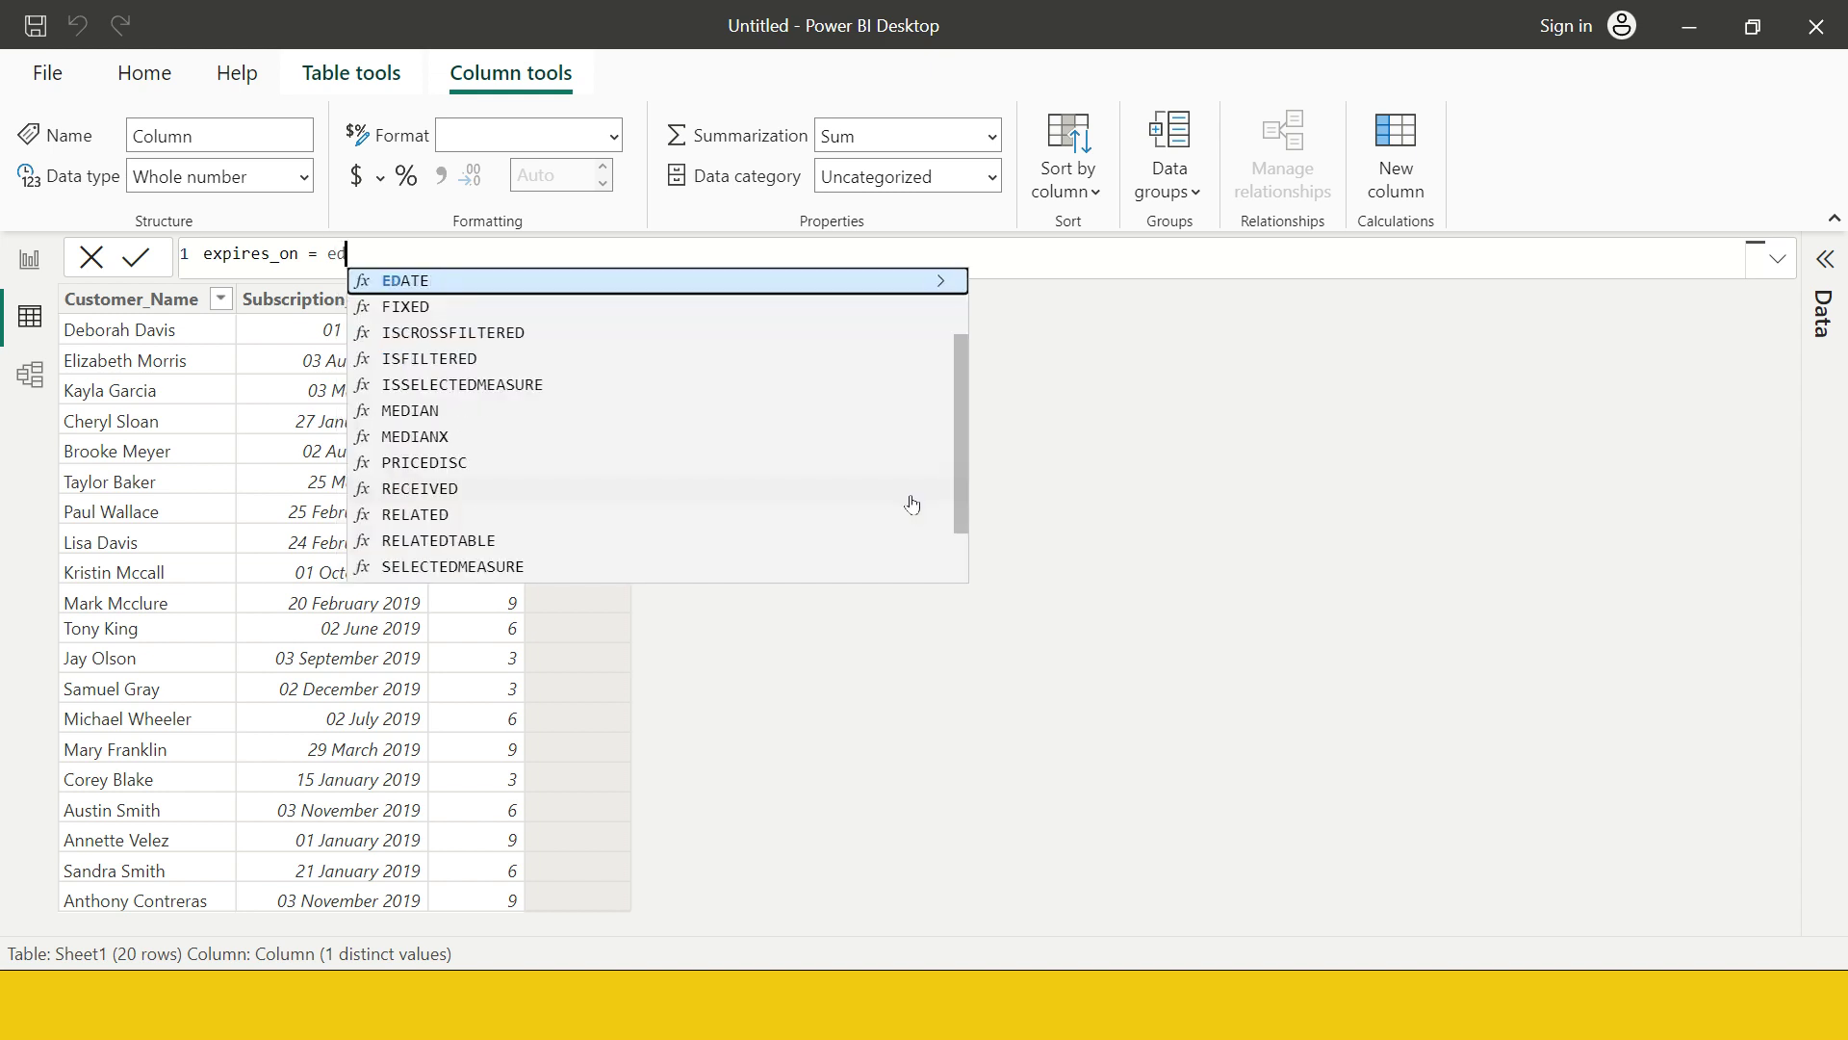
{"action": "key", "text": "Tab"}
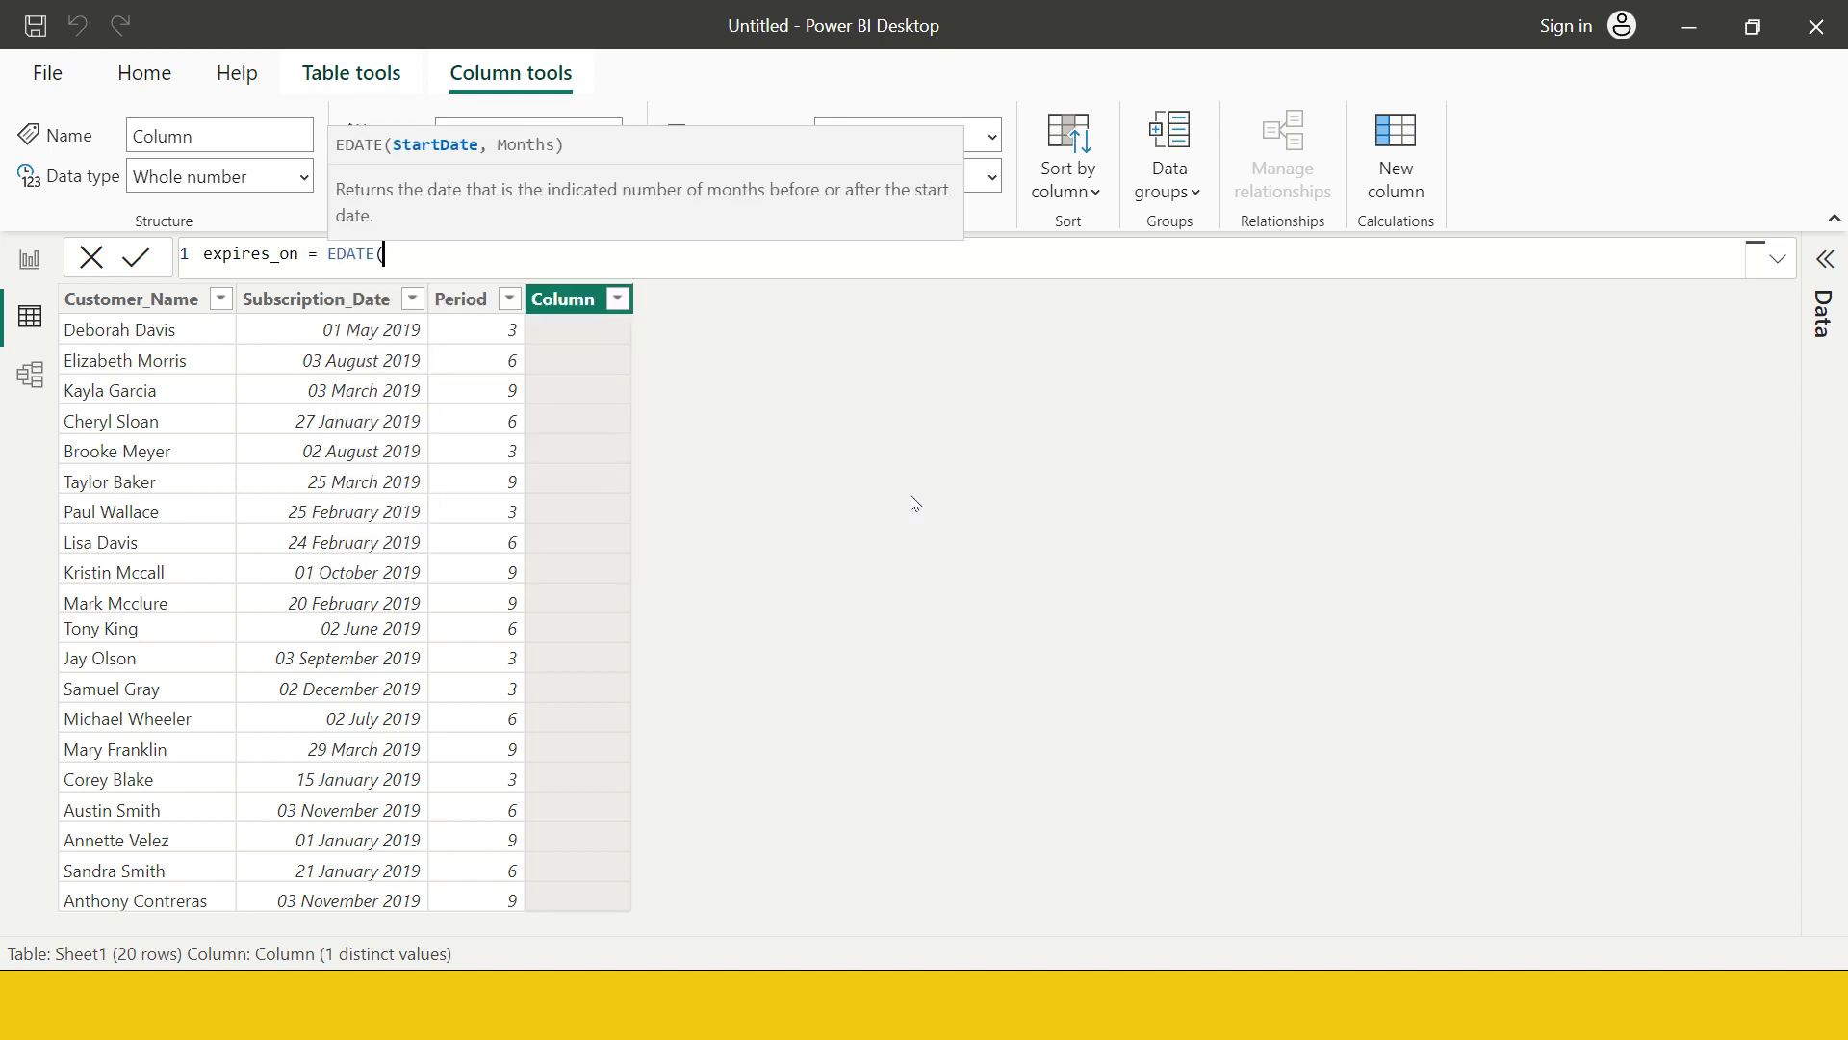
{"action": "type", "text": "she"}
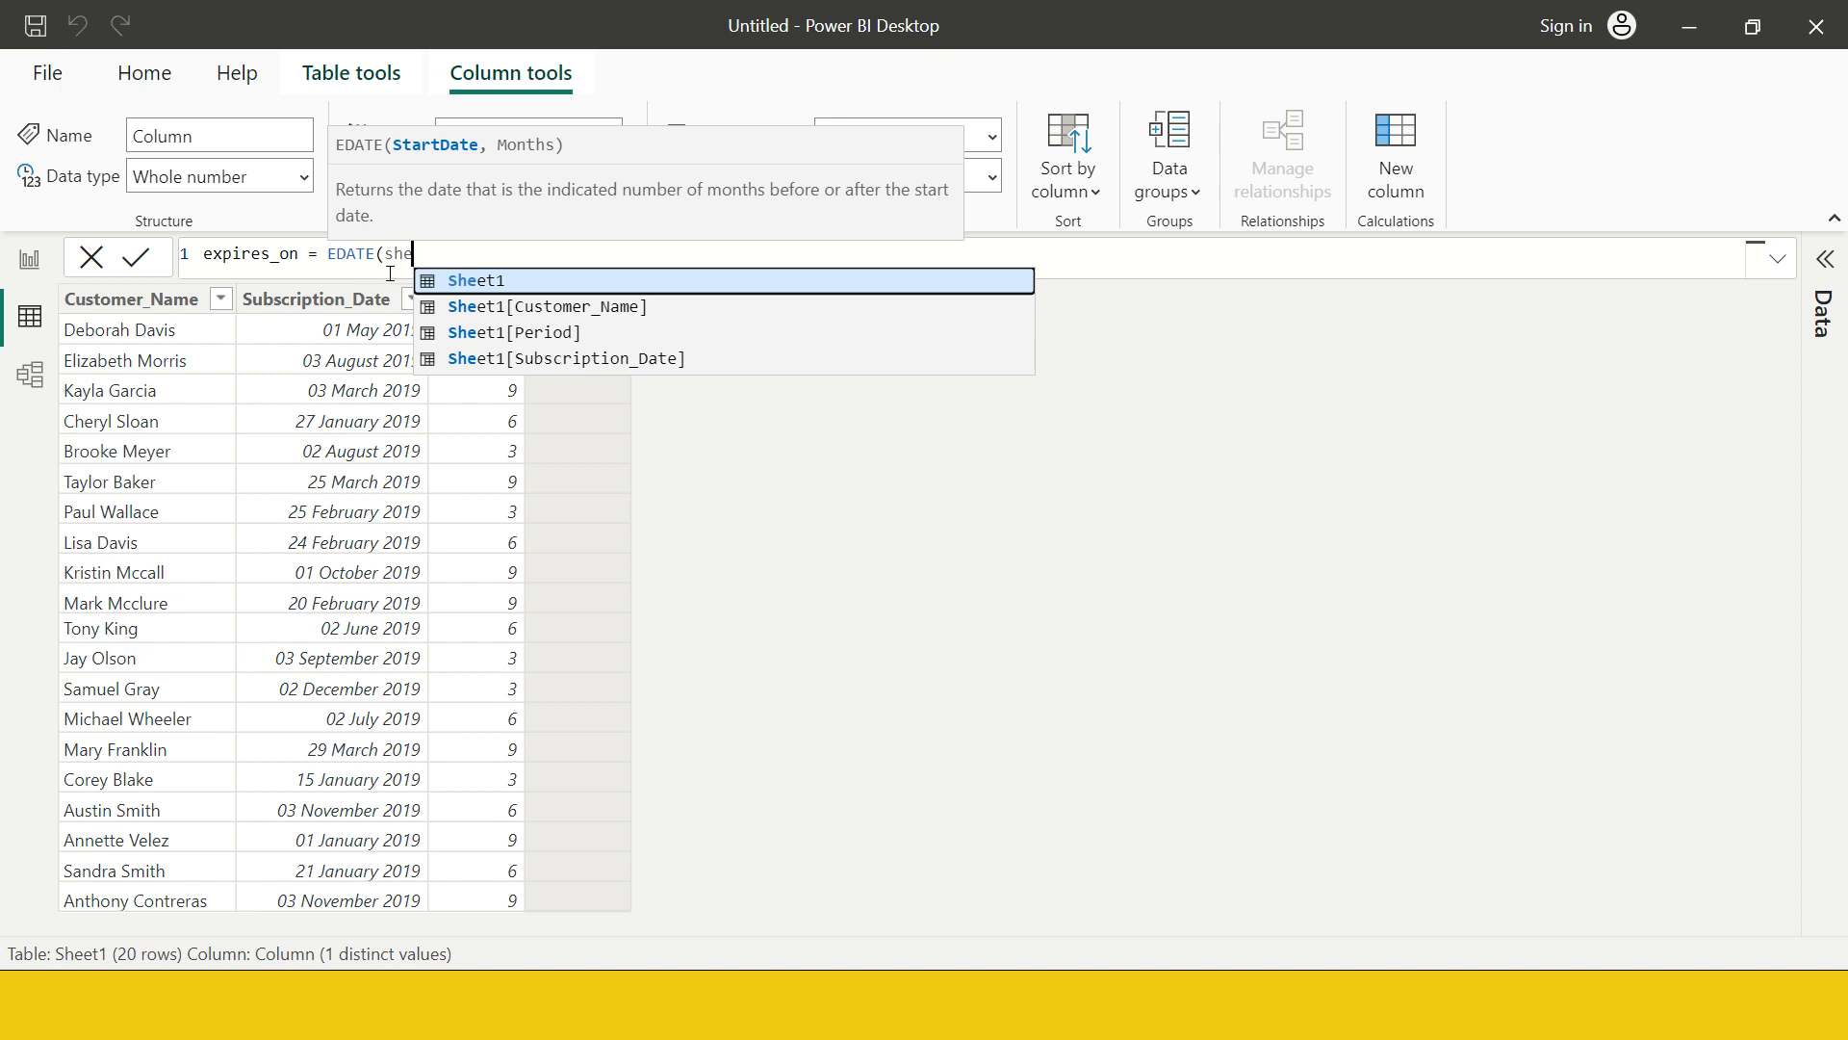
{"action": "left_click", "coordinate": [531, 363]}
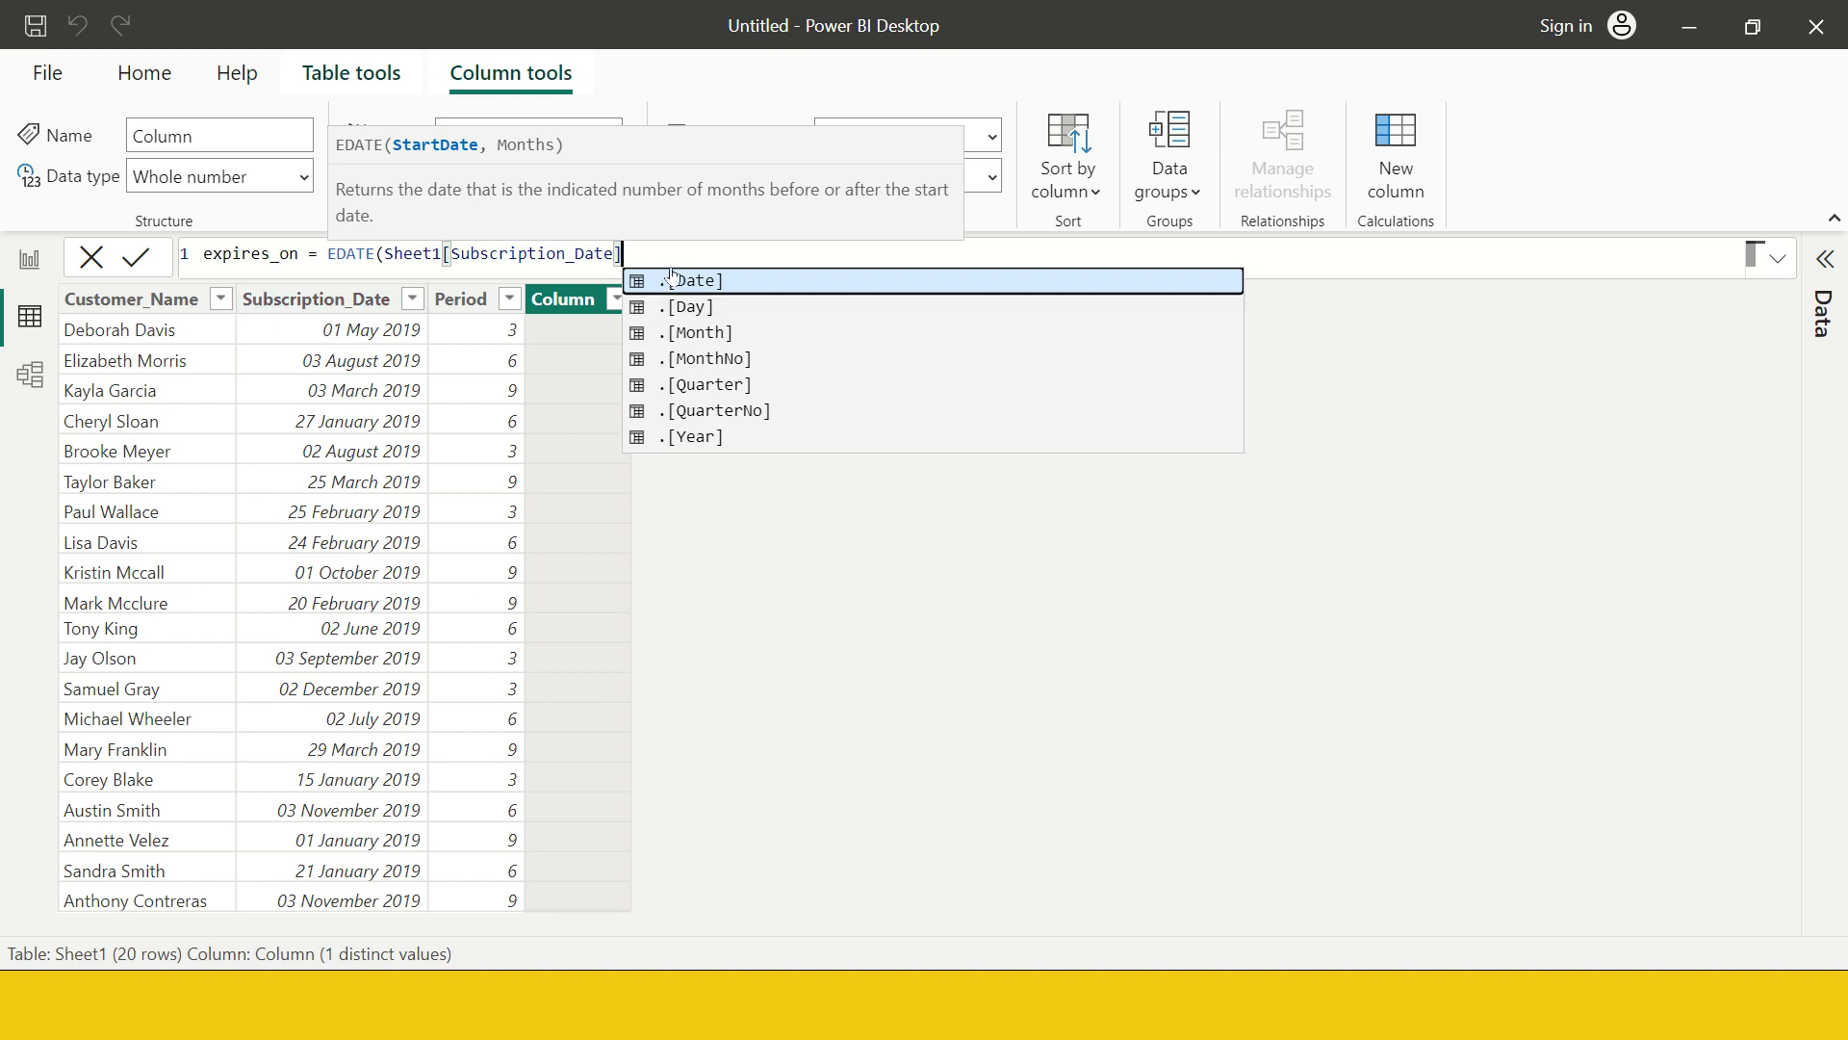
Add Sheet1[Period] as the months argument, close the EDATE formula and commit expires_on.
{"action": "type", "text": ","}
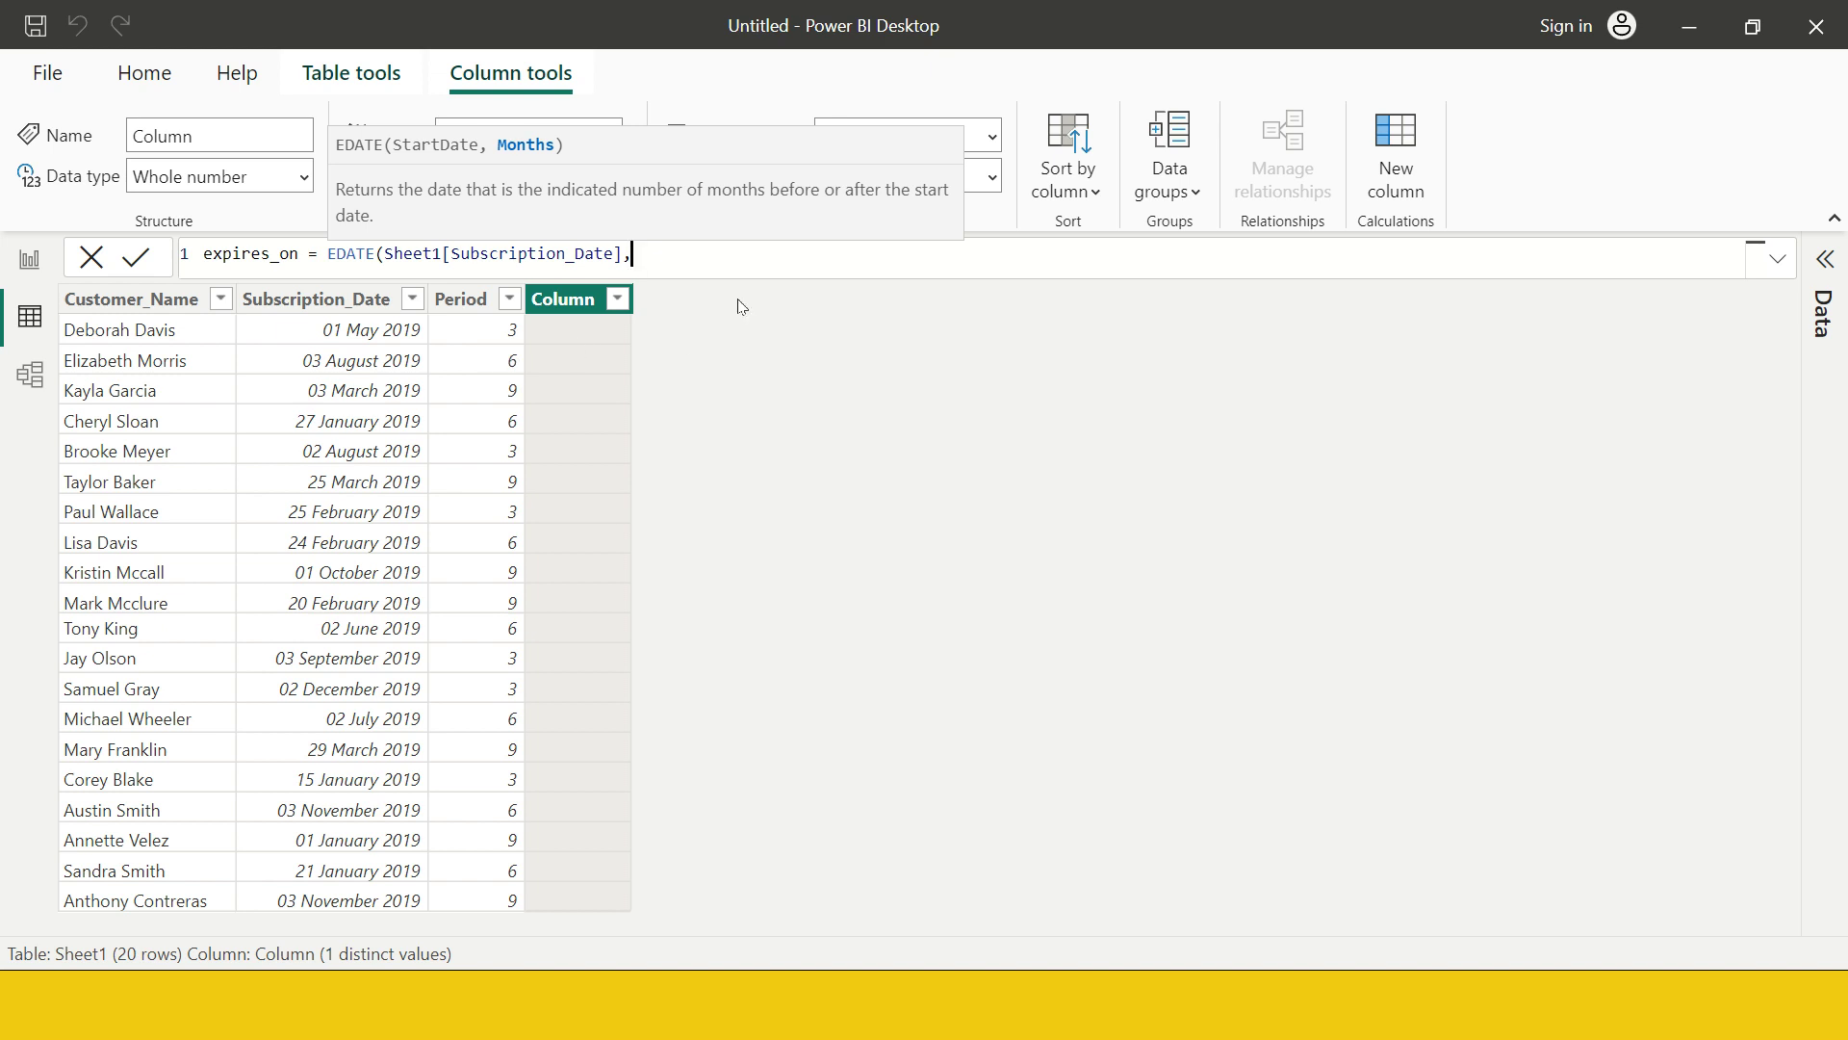
{"action": "type", "text": "she"}
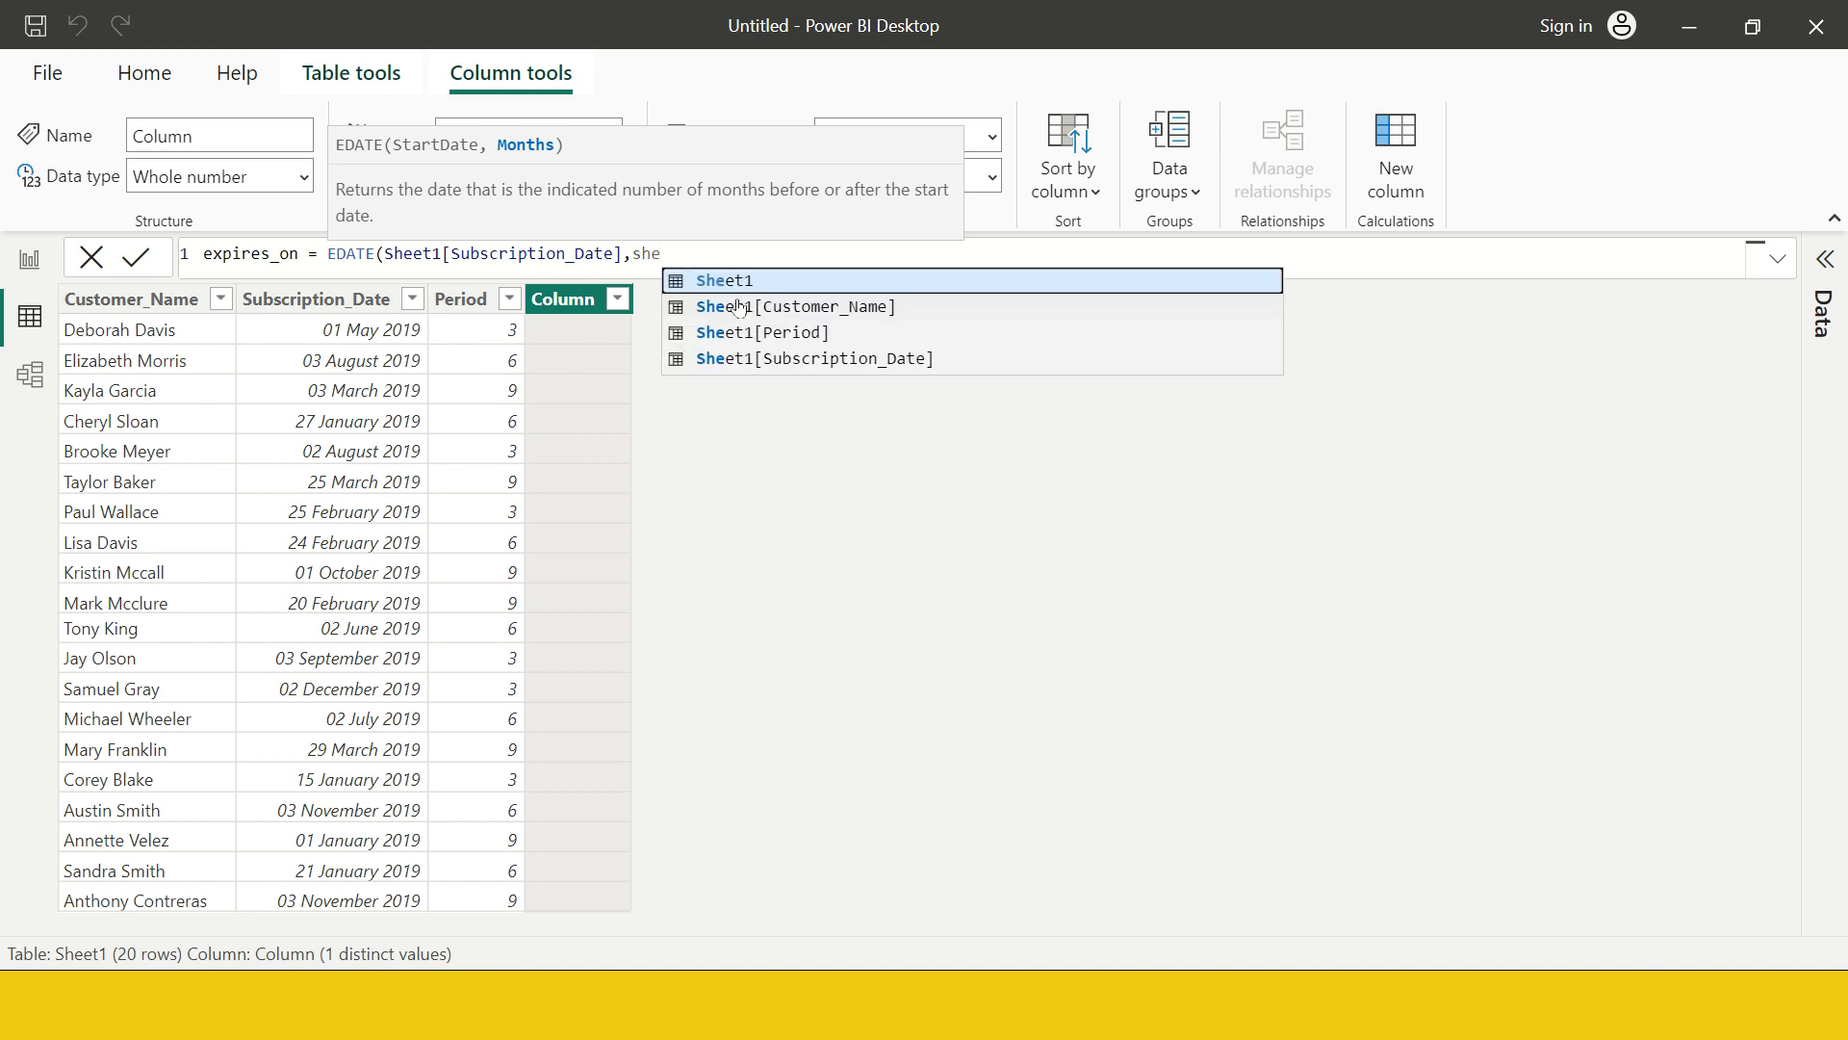
{"action": "key", "text": "Down"}
{"action": "key", "text": "Down"}
{"action": "key", "text": "Tab"}
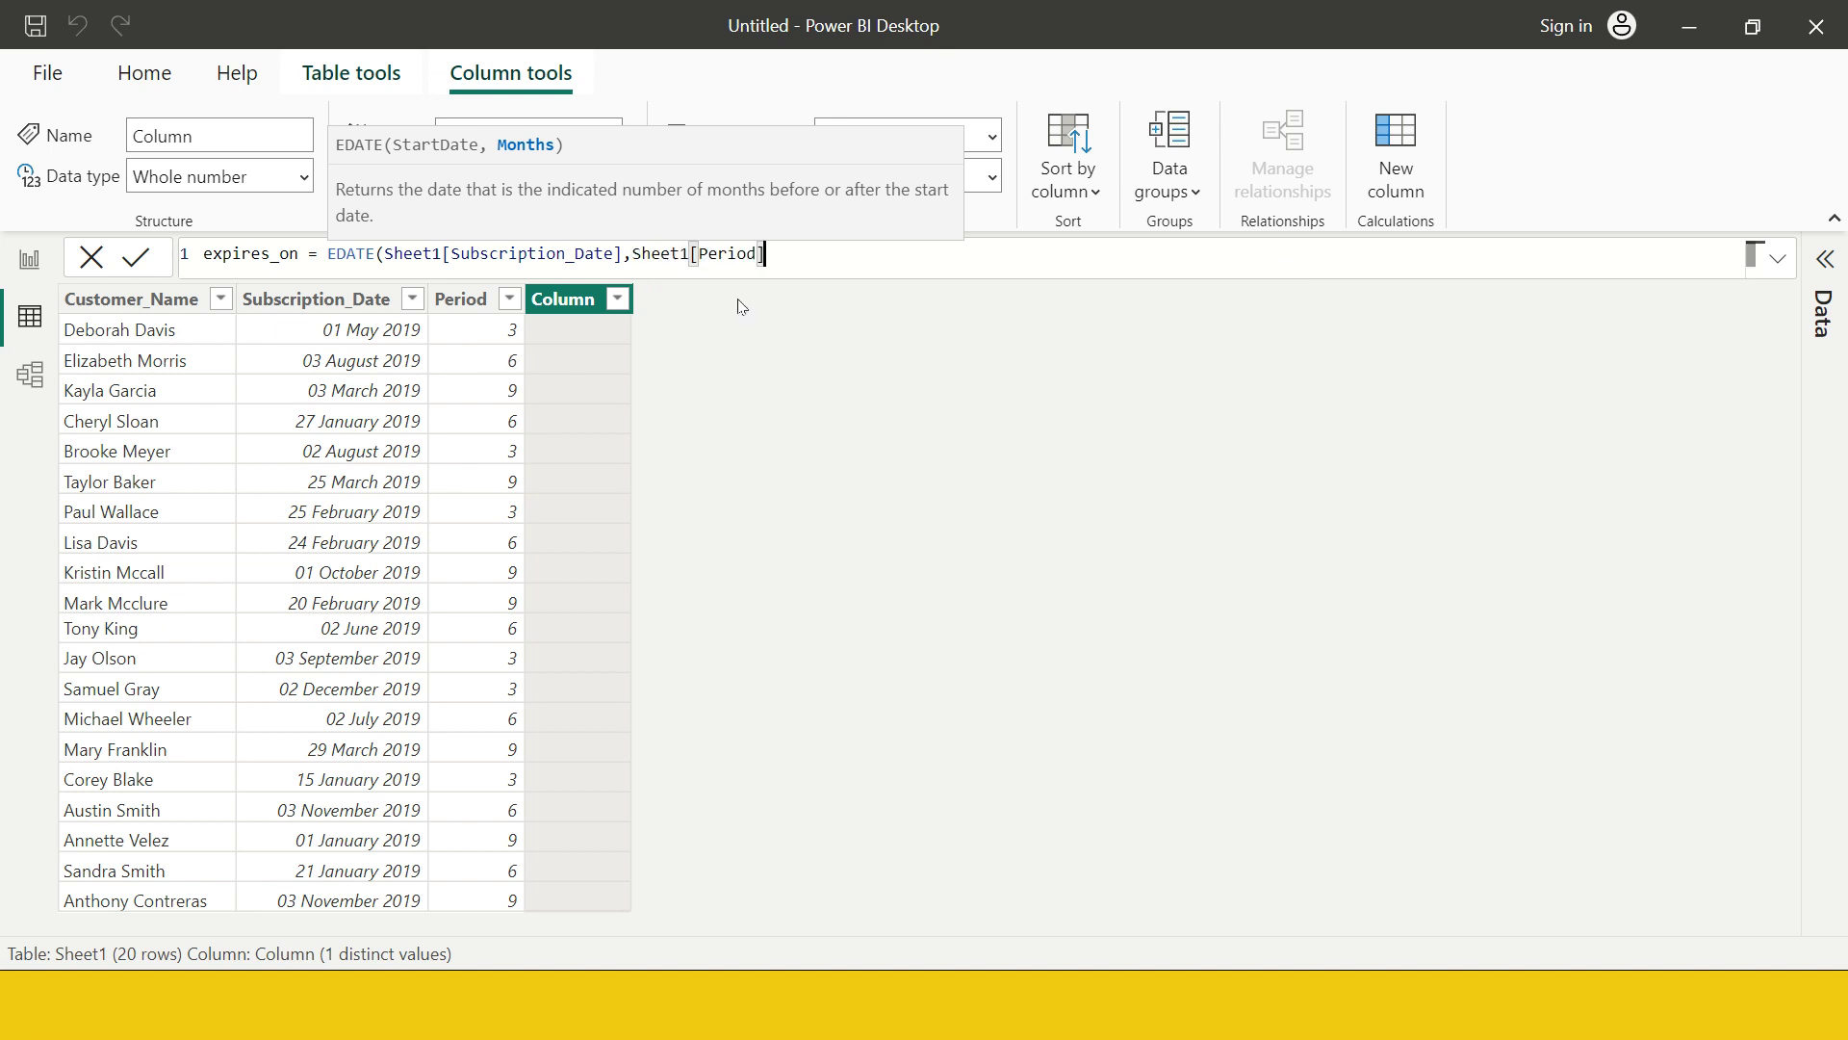
{"action": "type", "text": ")"}
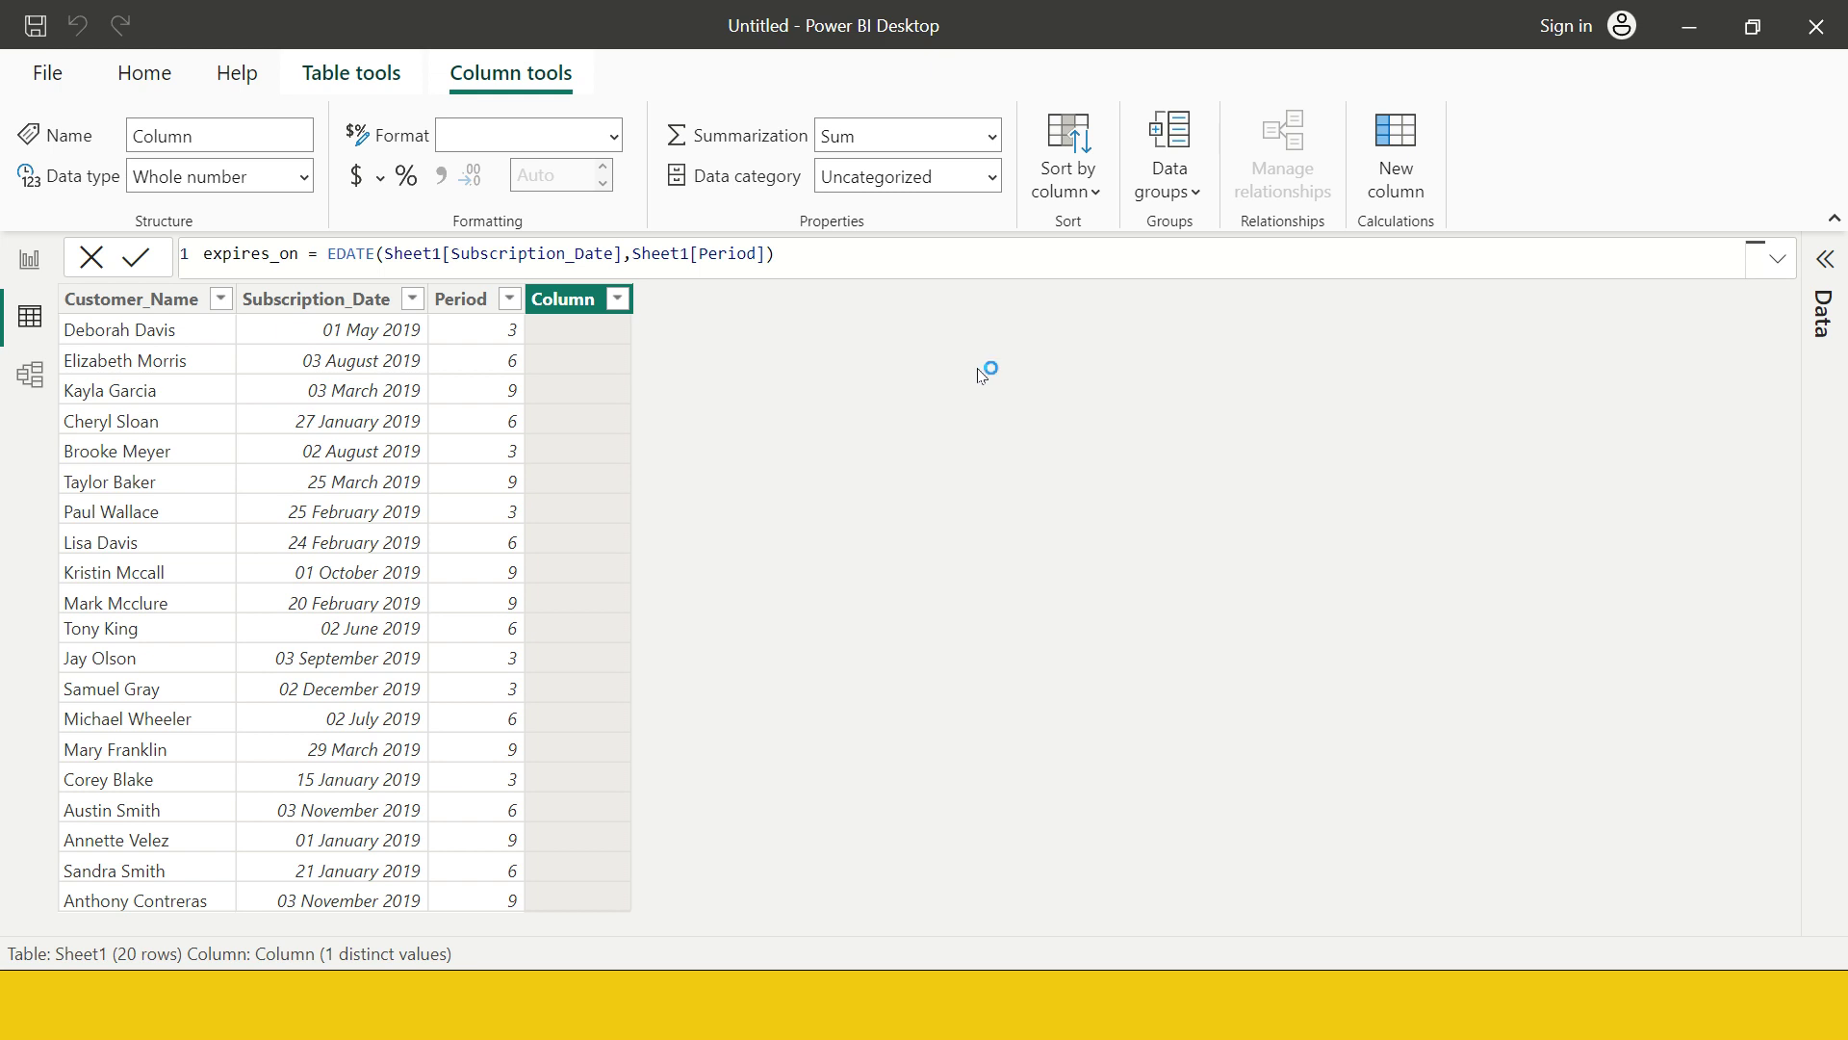
{"action": "key", "text": "Return"}
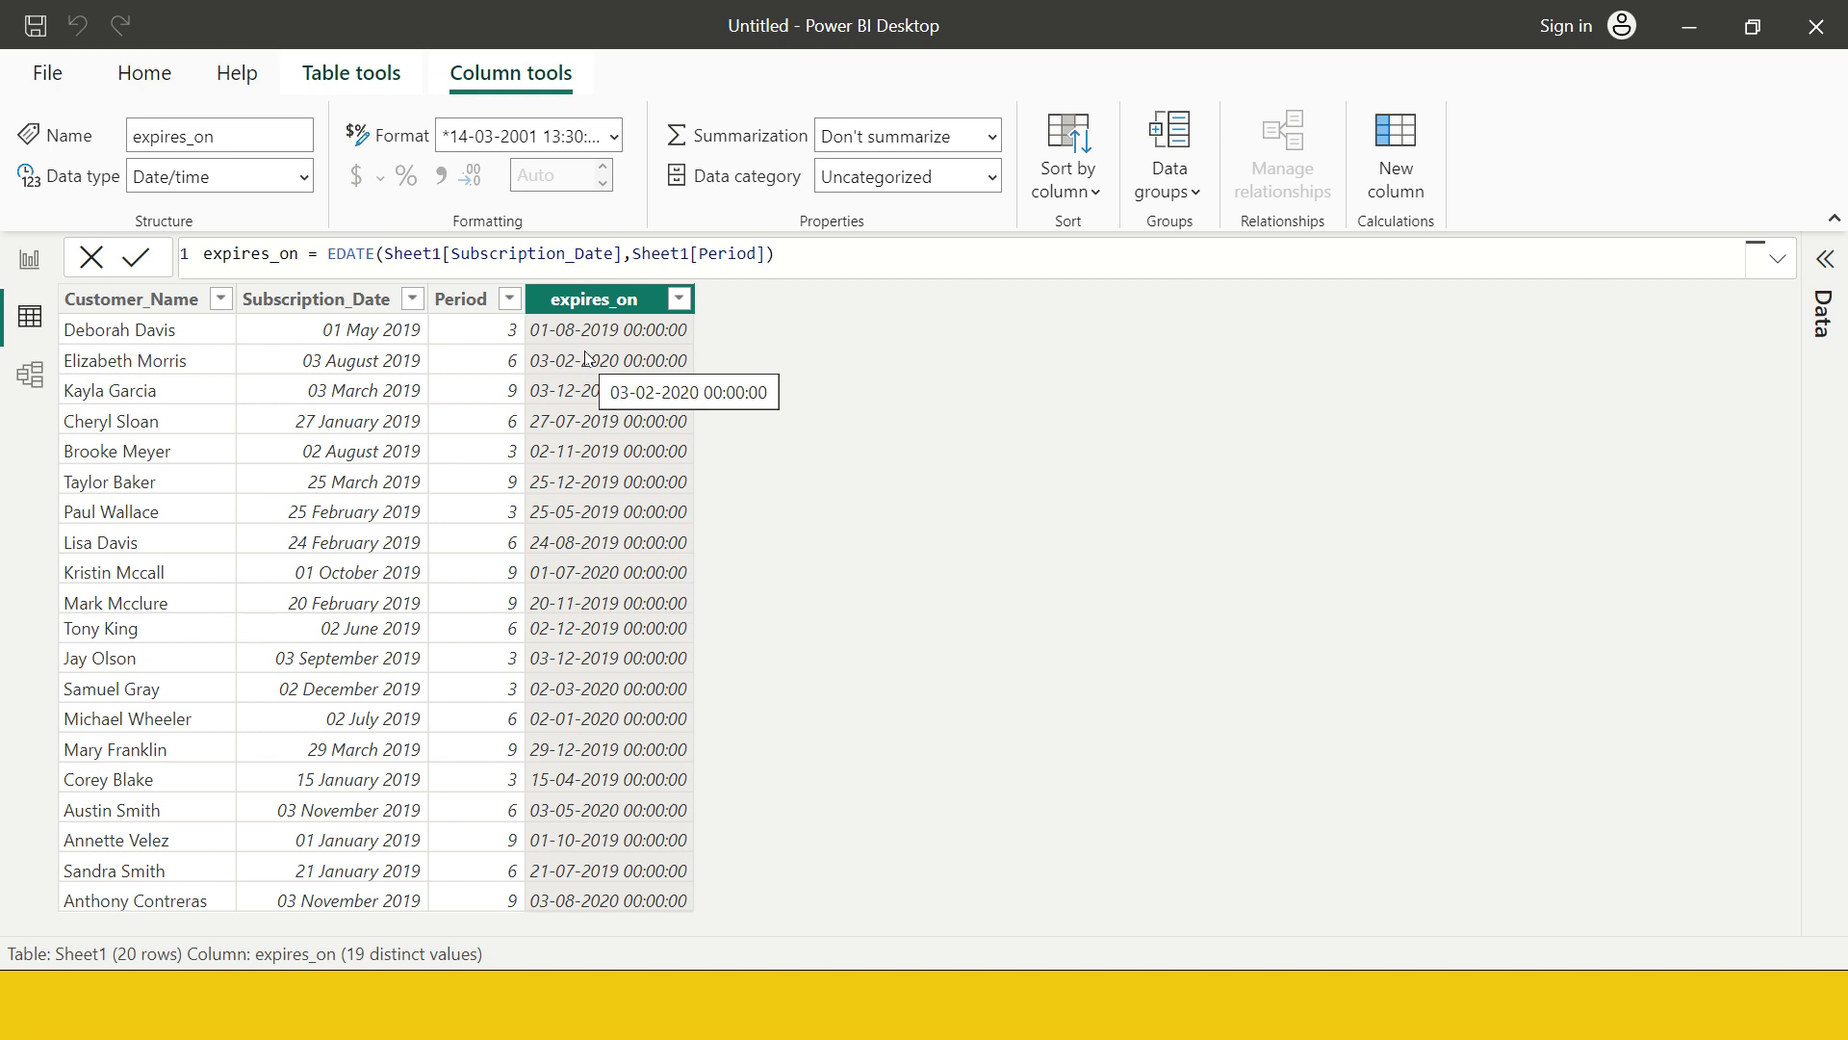
Format expires_on as *14 March 2001 (Long Date) and compare it with Subscription_Date.
{"action": "left_click", "coordinate": [616, 136]}
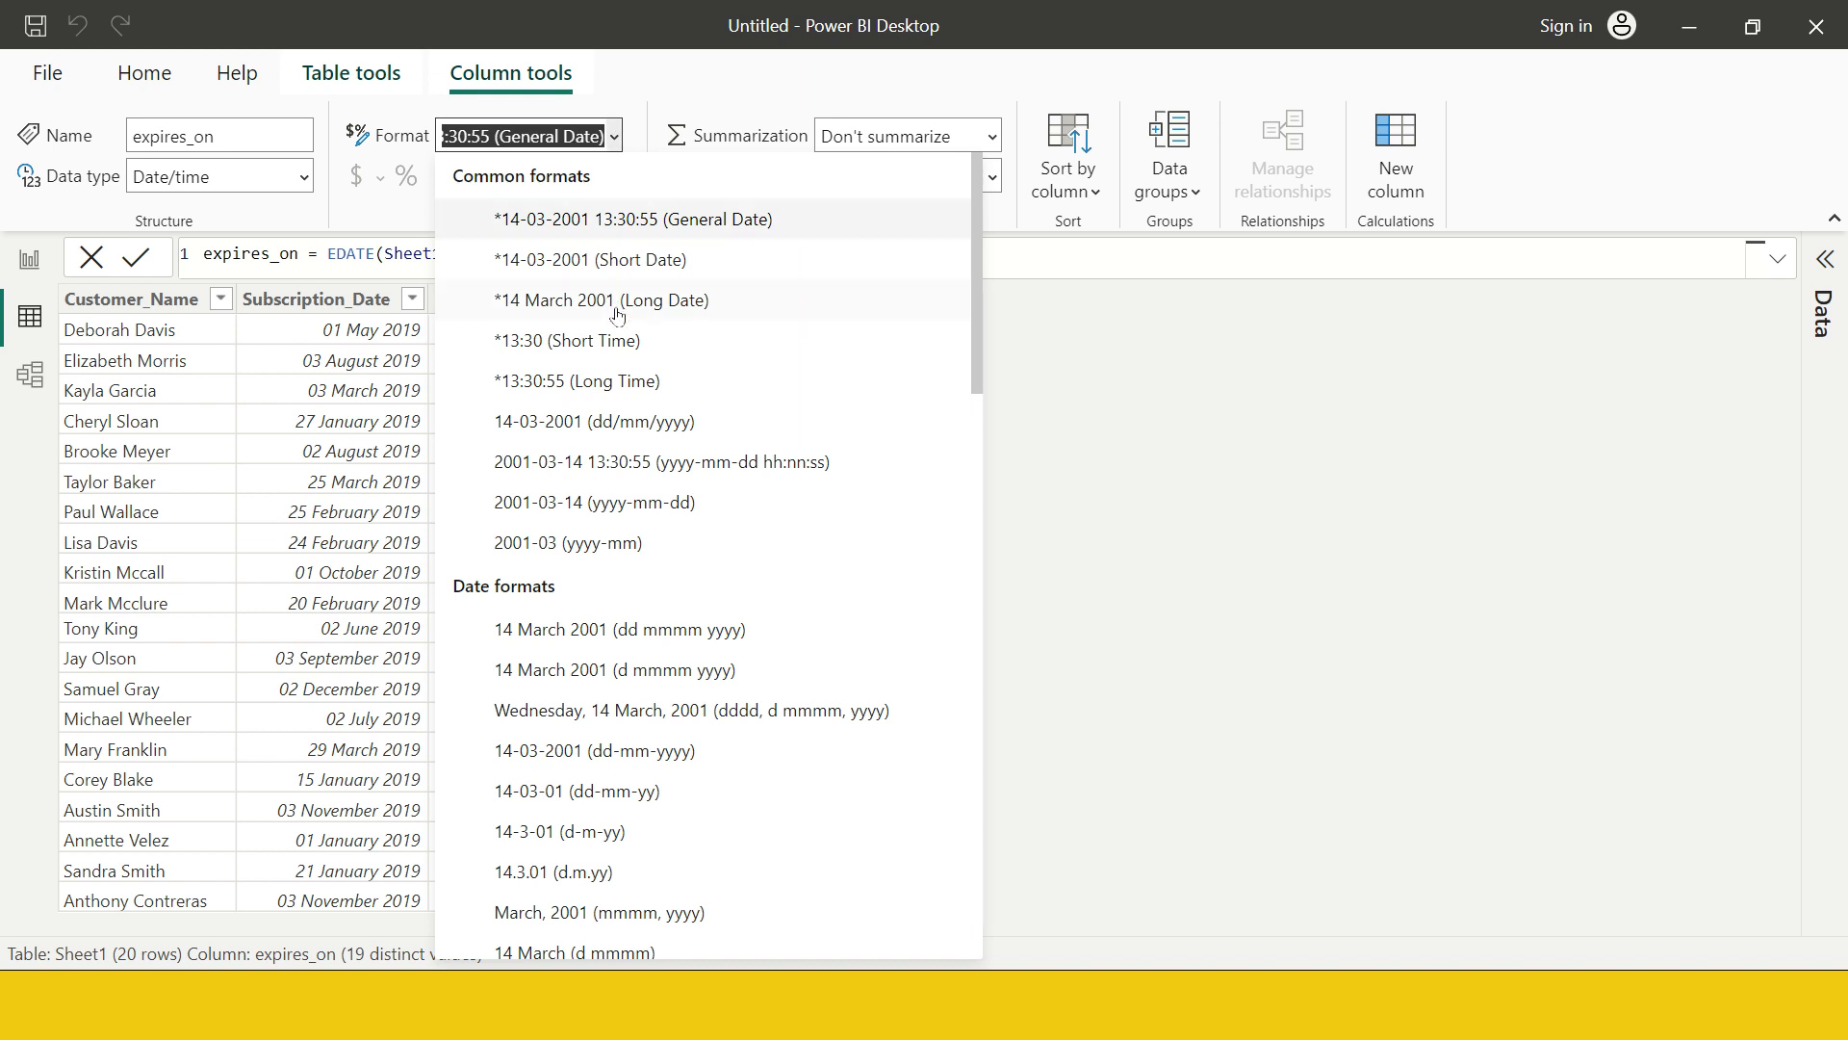
{"action": "key", "text": "Escape"}
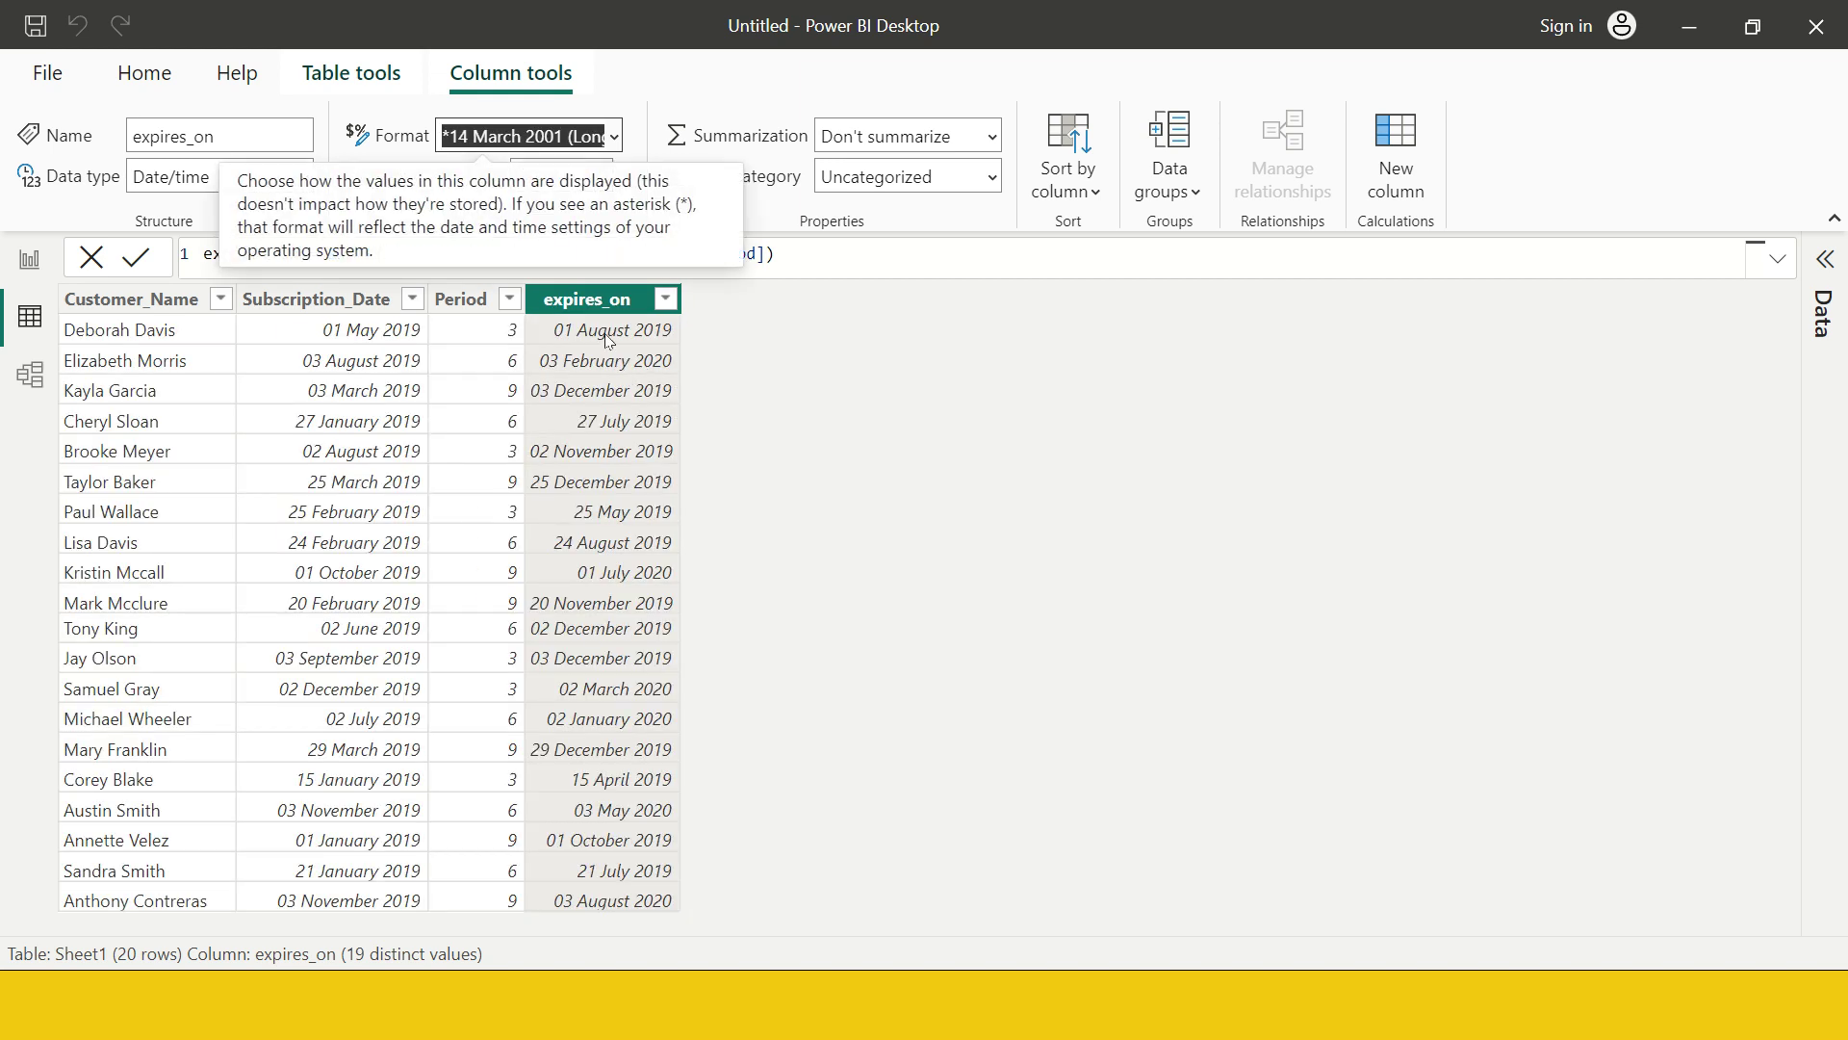
{"action": "left_click", "coordinate": [344, 342]}
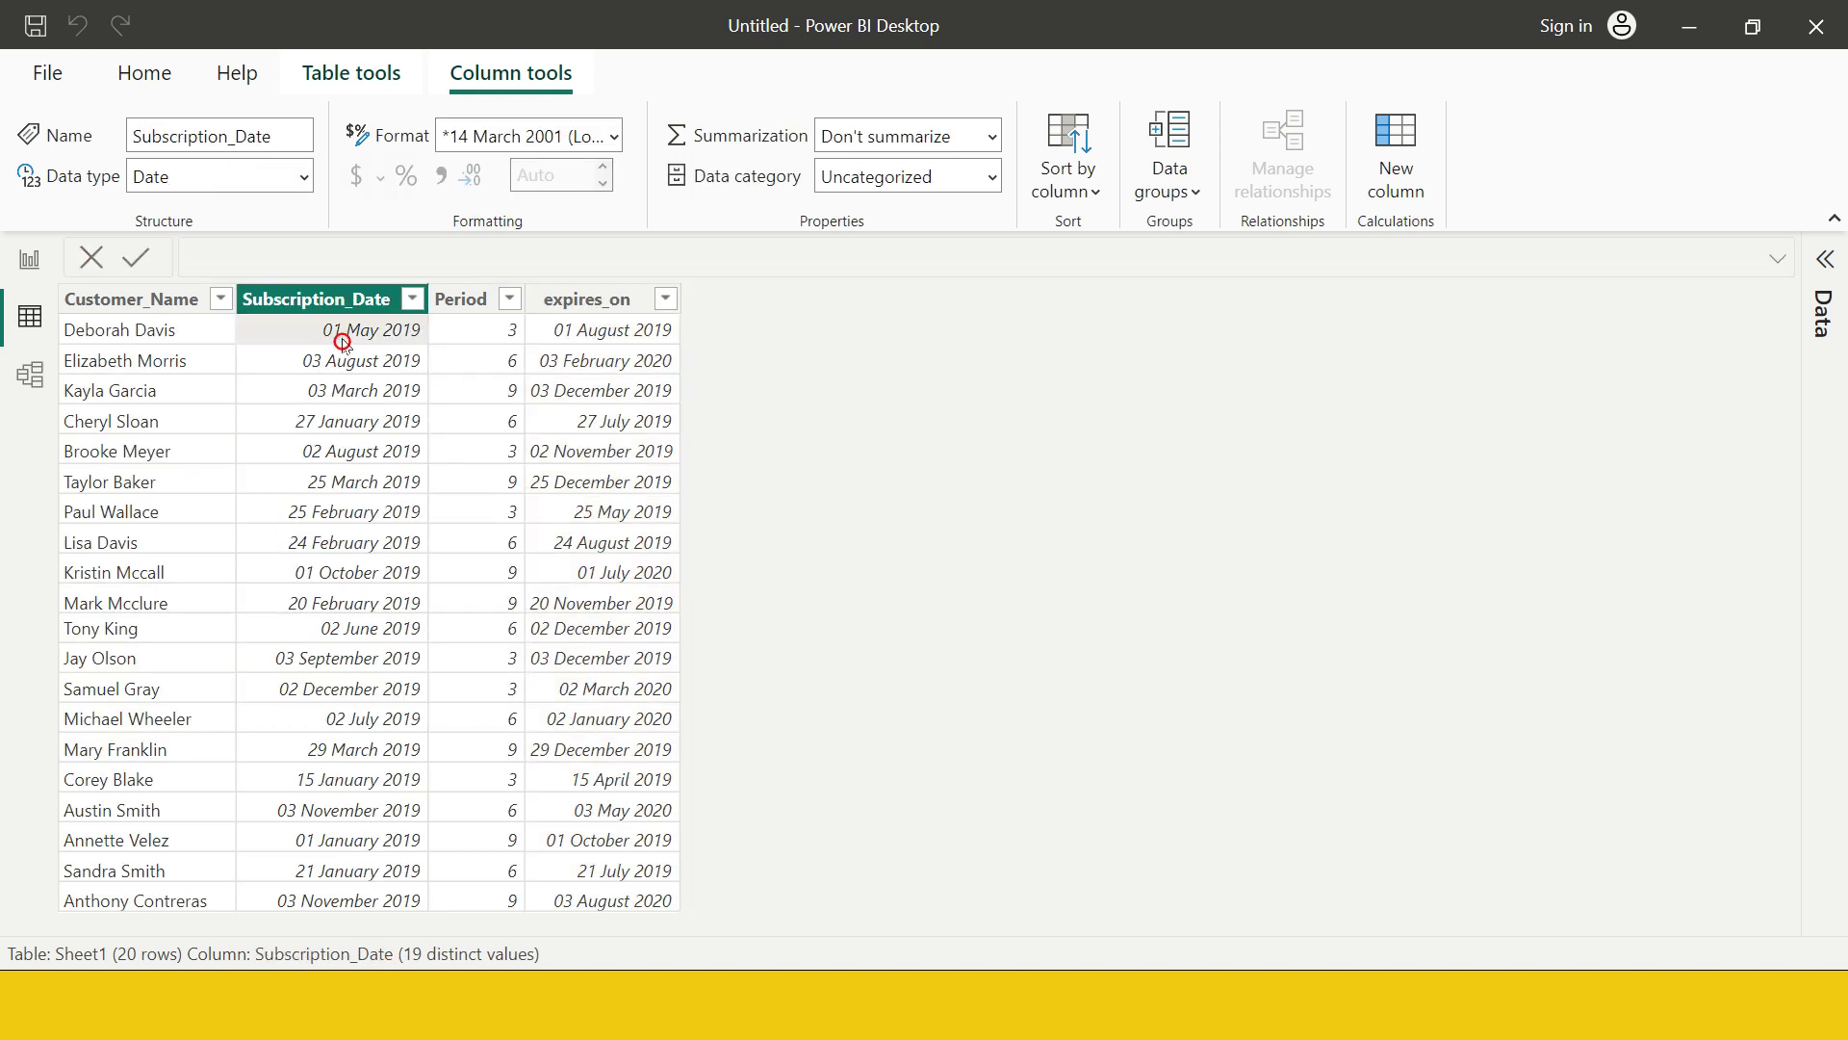
Review the expires_on formula and dates such as 01 August 2019, then add another calculated column.
{"action": "left_click", "coordinate": [581, 344]}
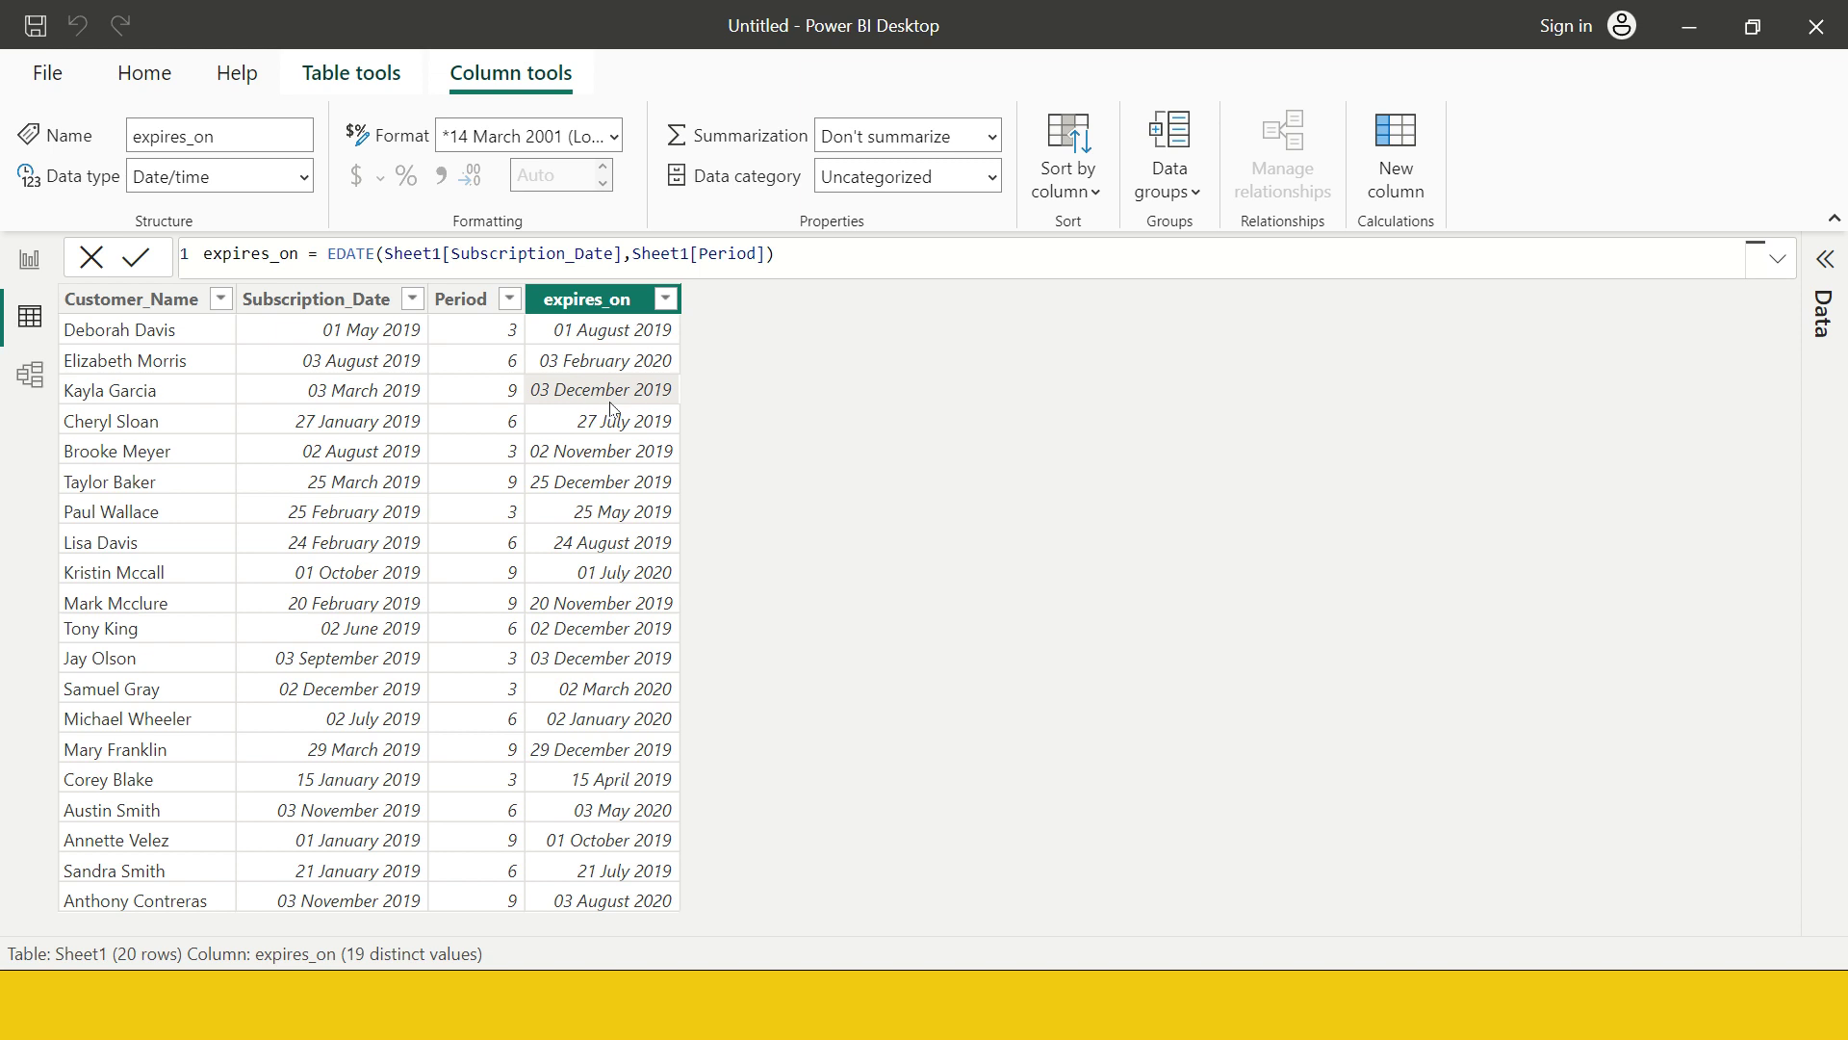
{"action": "left_click", "coordinate": [619, 334]}
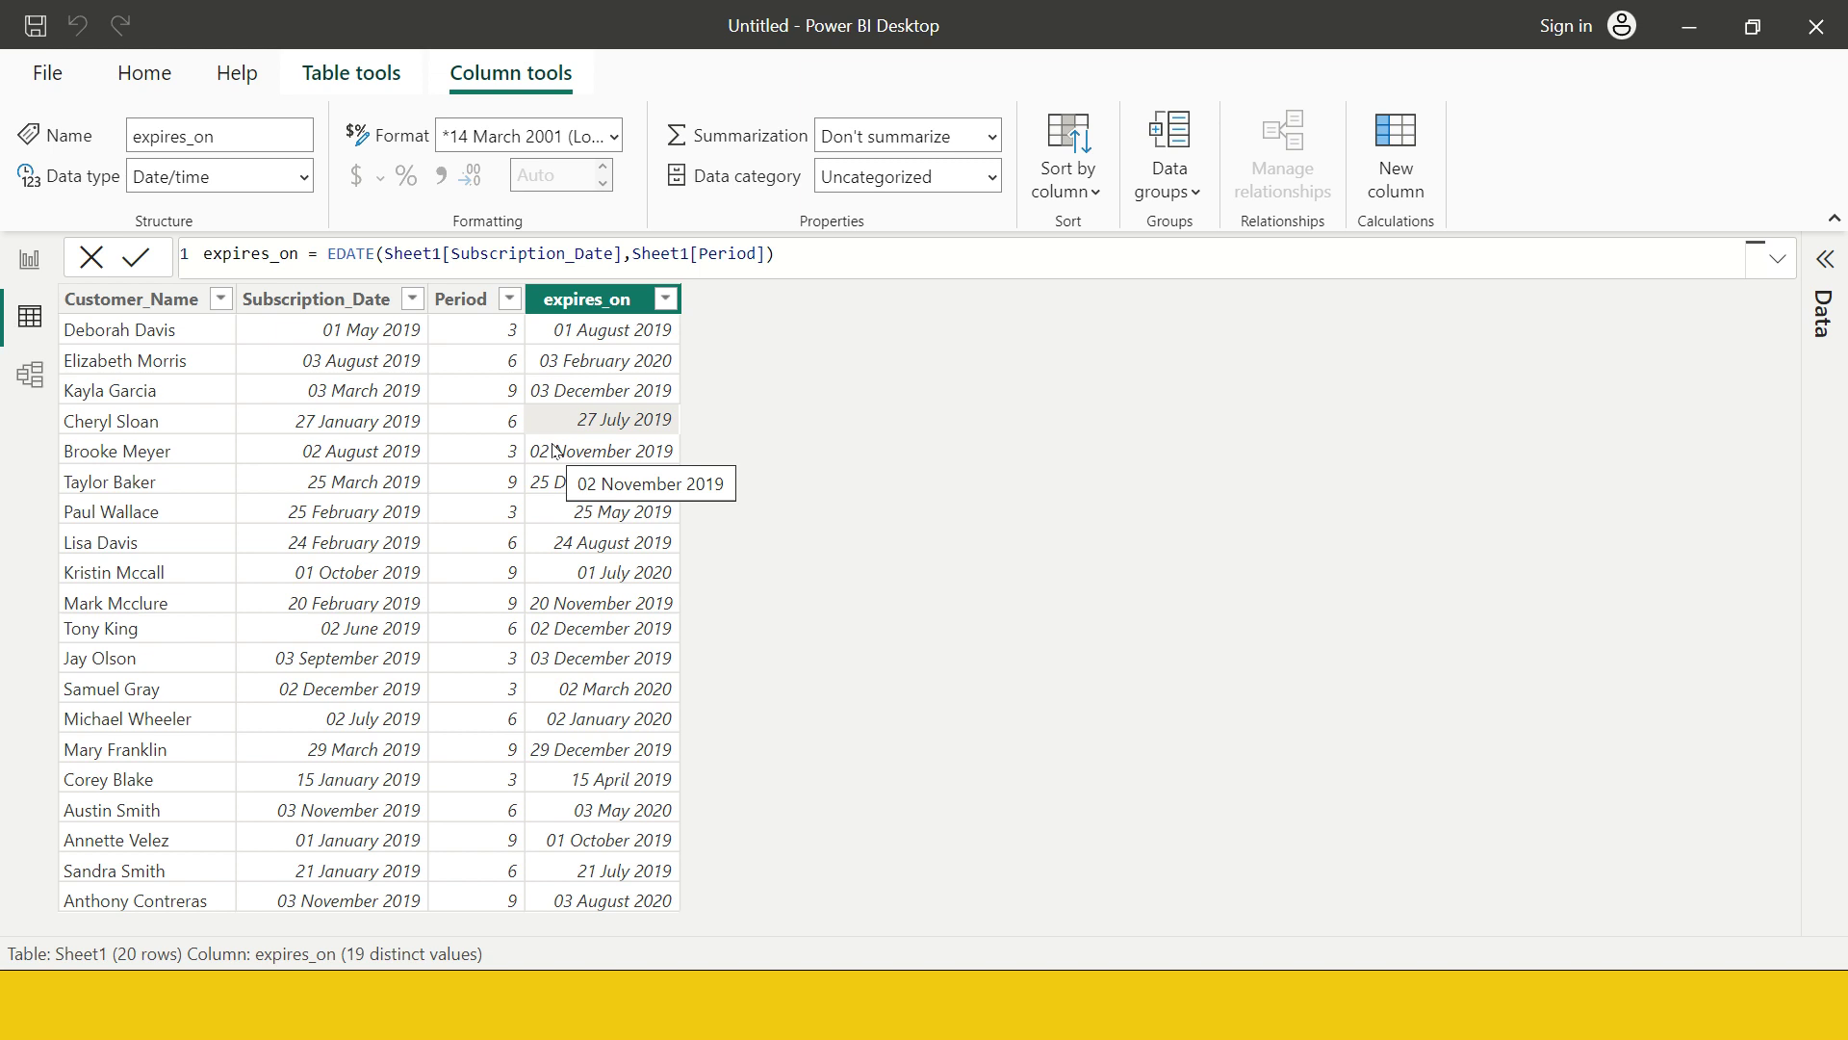
{"action": "left_click", "coordinate": [568, 339]}
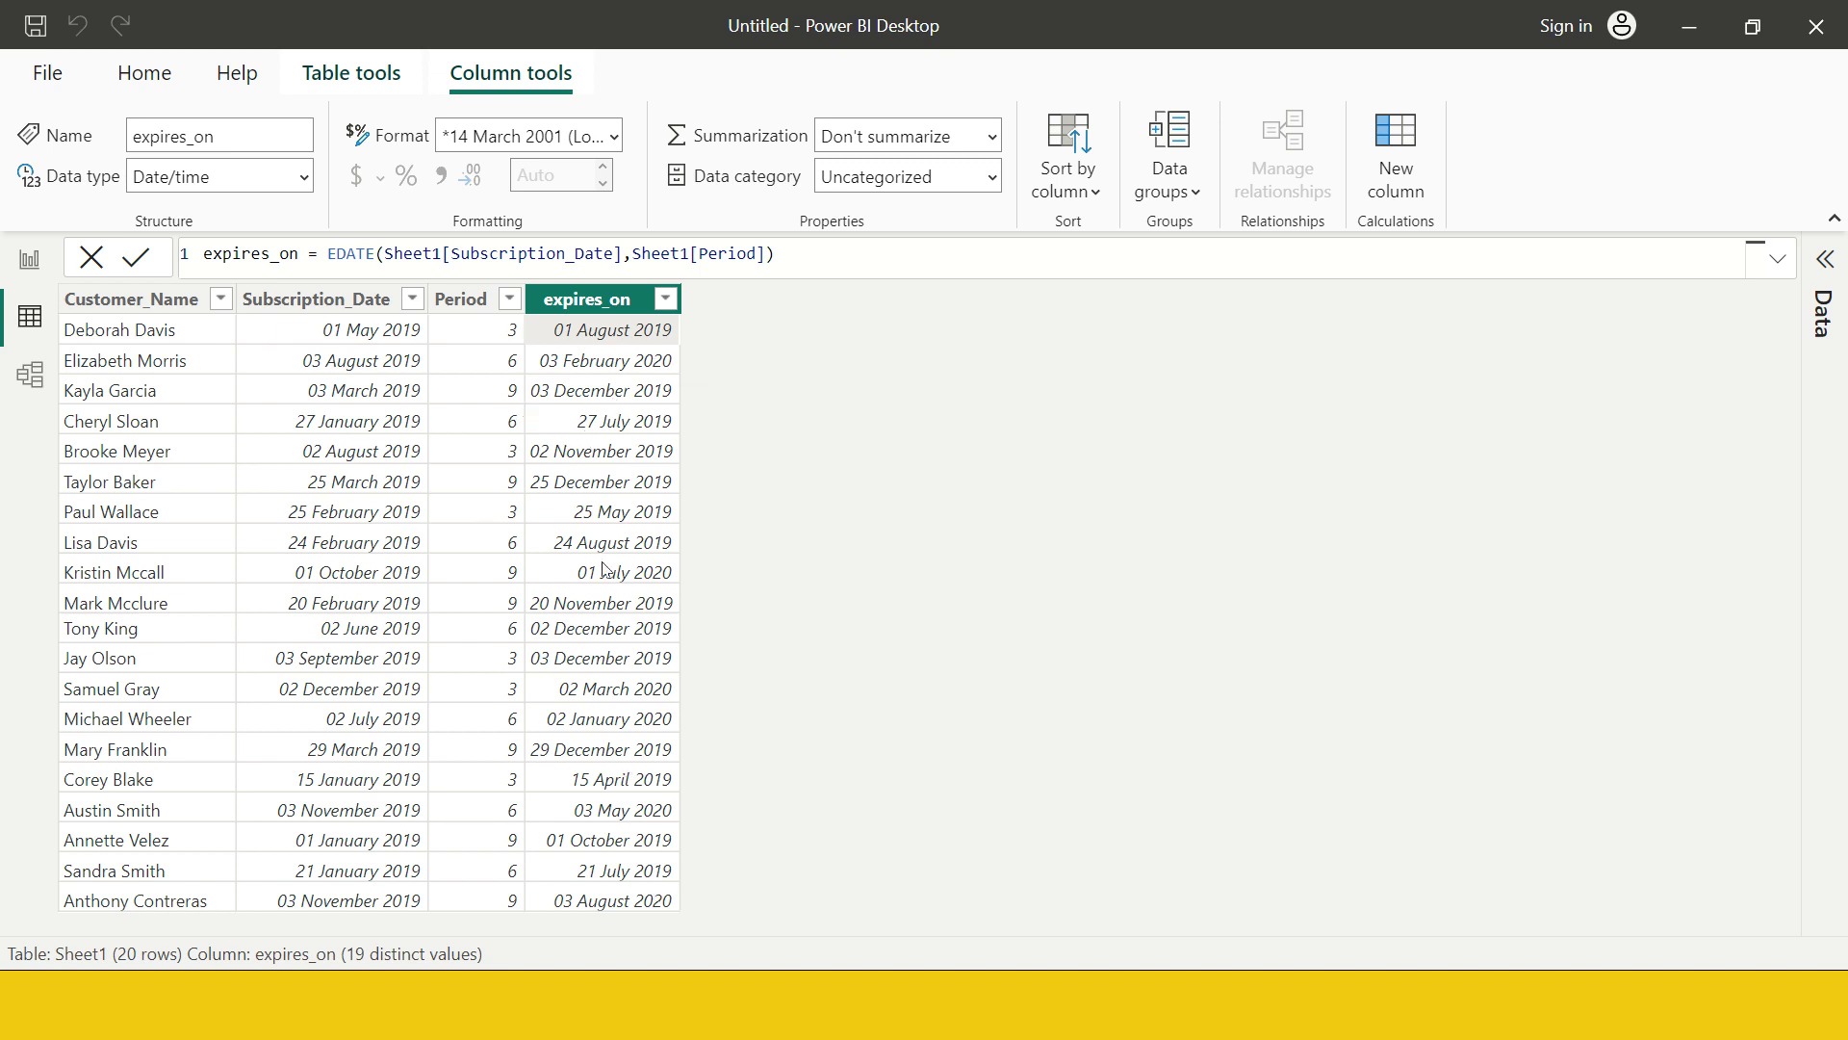
{"action": "left_click", "coordinate": [616, 373]}
{"action": "left_click", "coordinate": [1384, 174]}
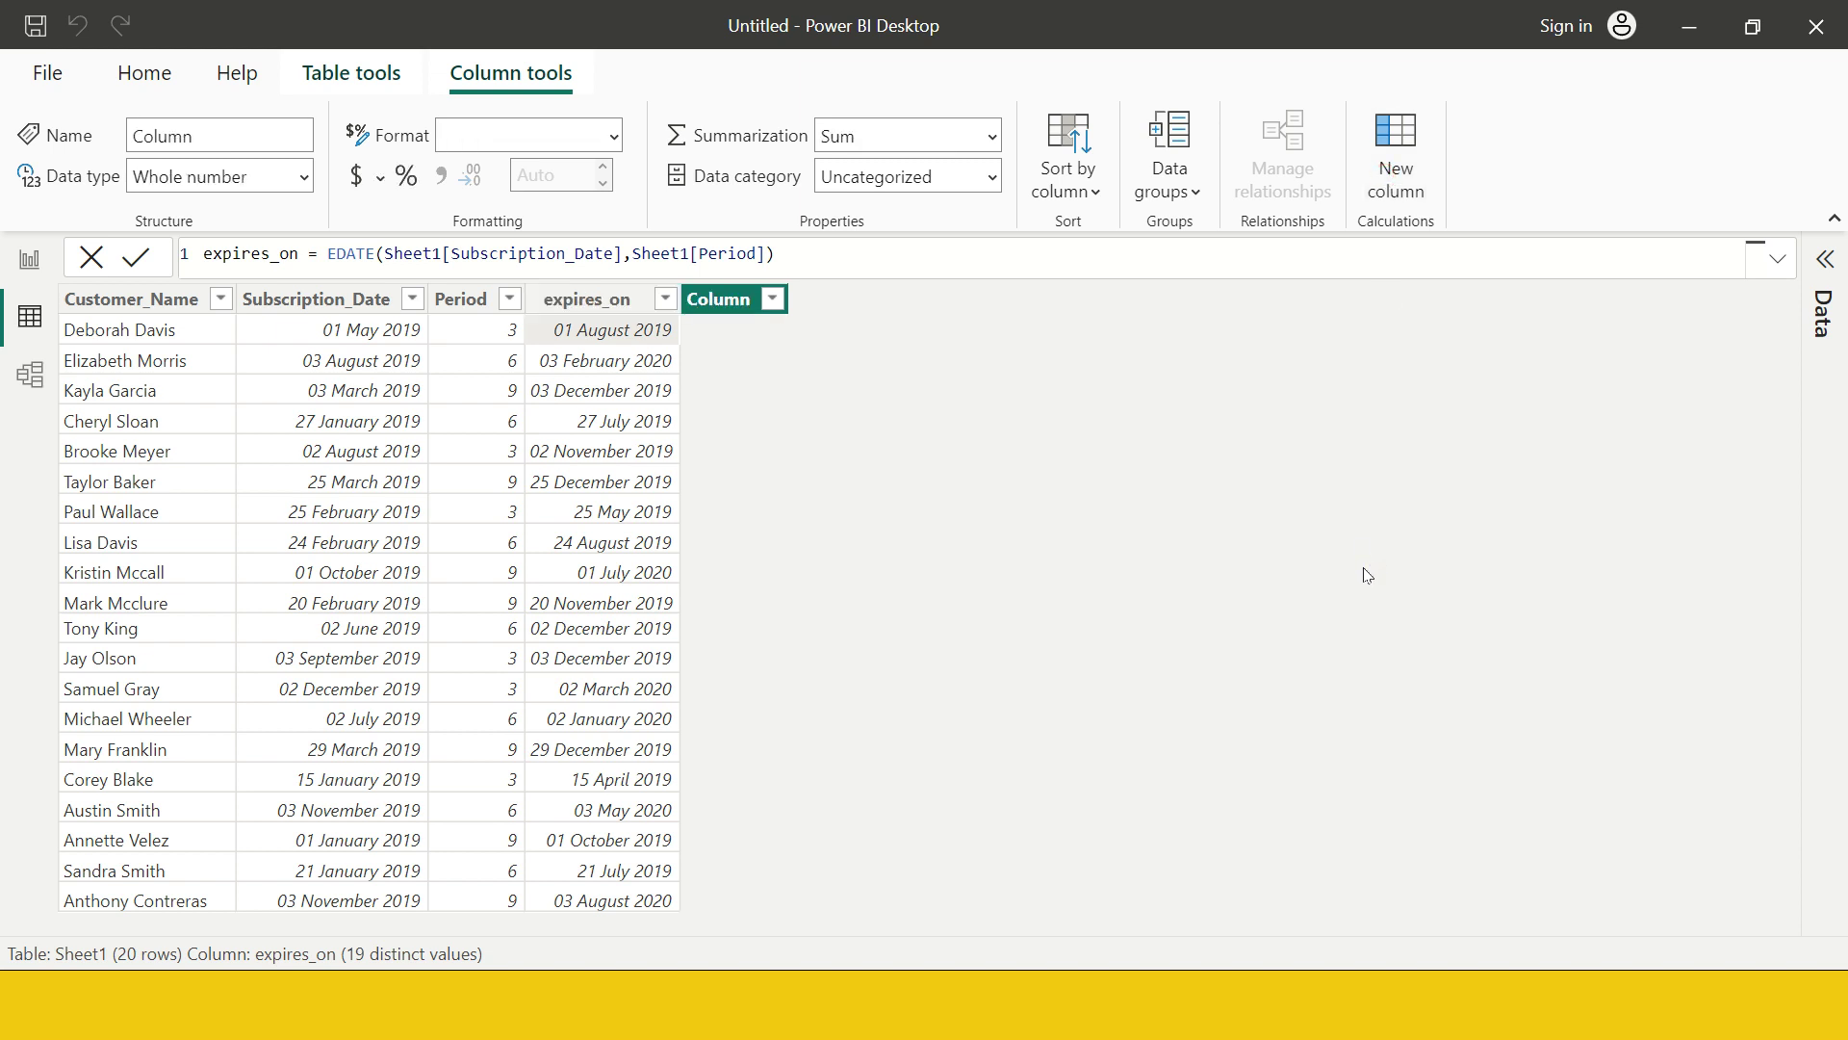
Rename the new column to renew_date, fixing a misspelling in the name.
{"action": "double_click", "coordinate": [229, 253]}
{"action": "type", "text": "renew"}
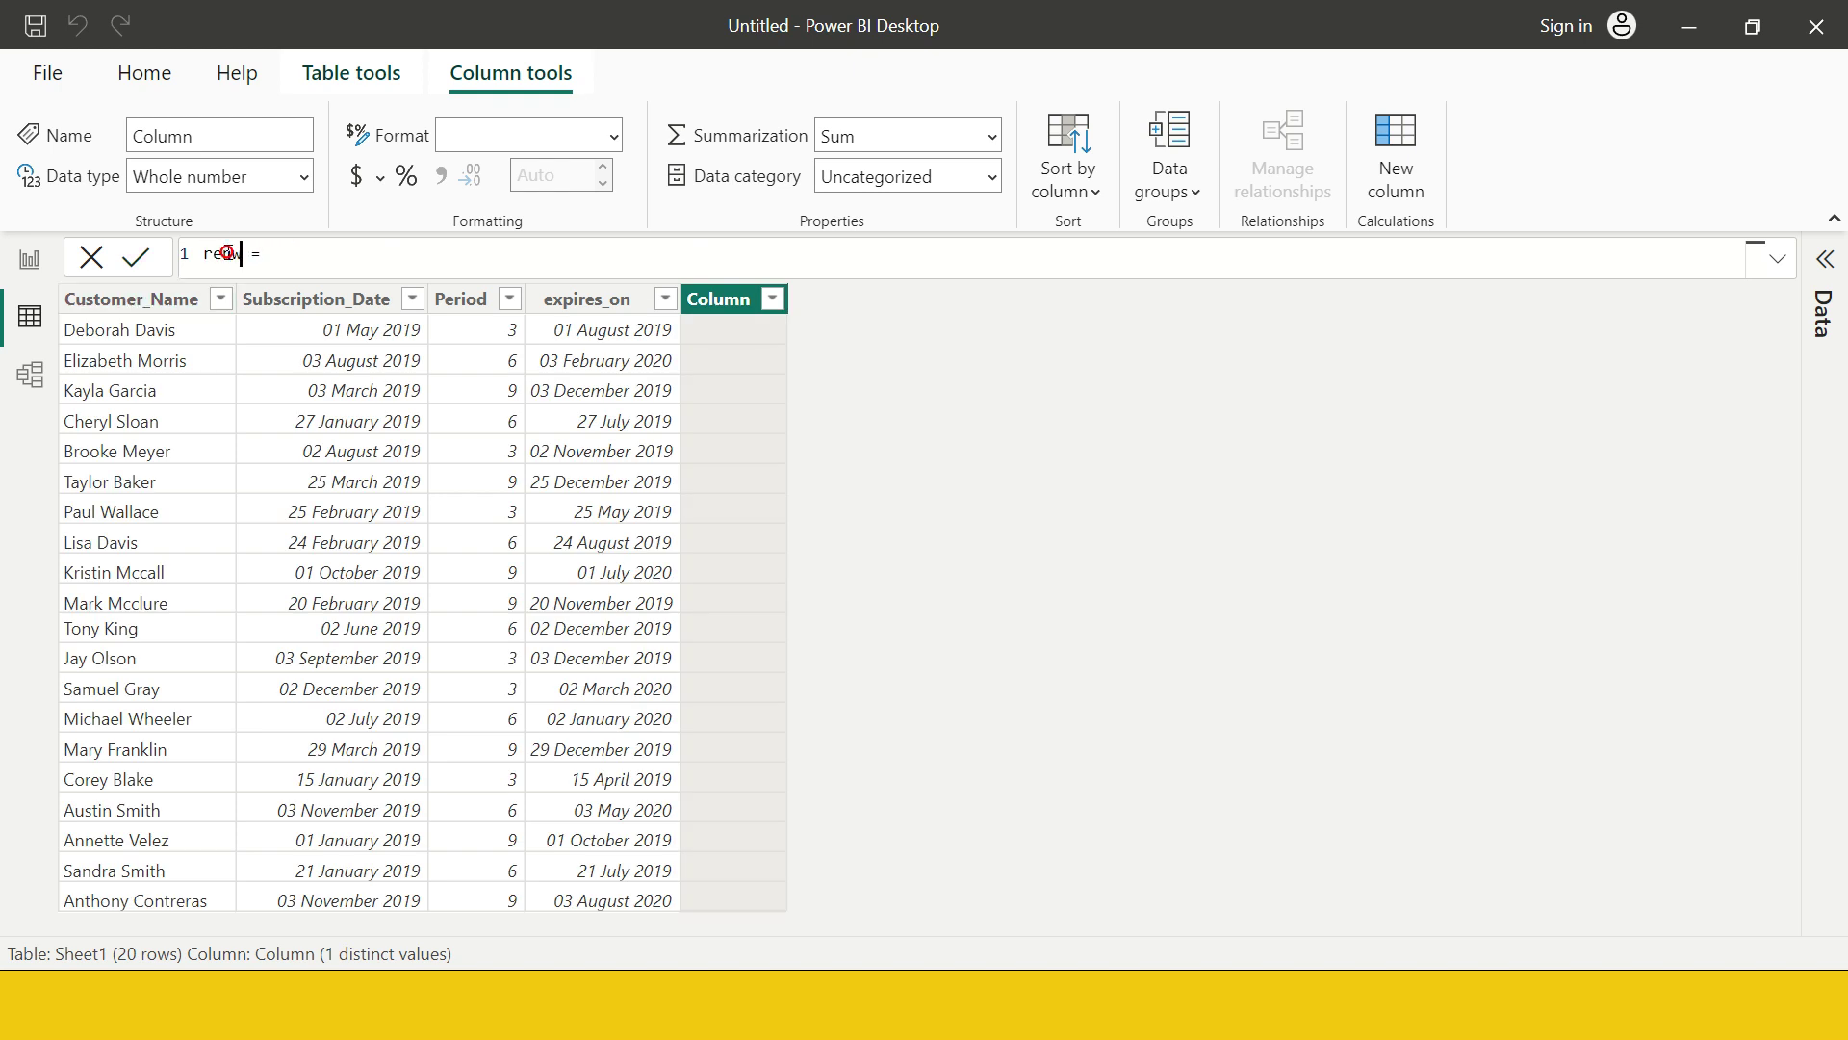
{"action": "type", "text": "_date"}
{"action": "key", "text": "End"}
{"action": "left_click", "coordinate": [236, 253]}
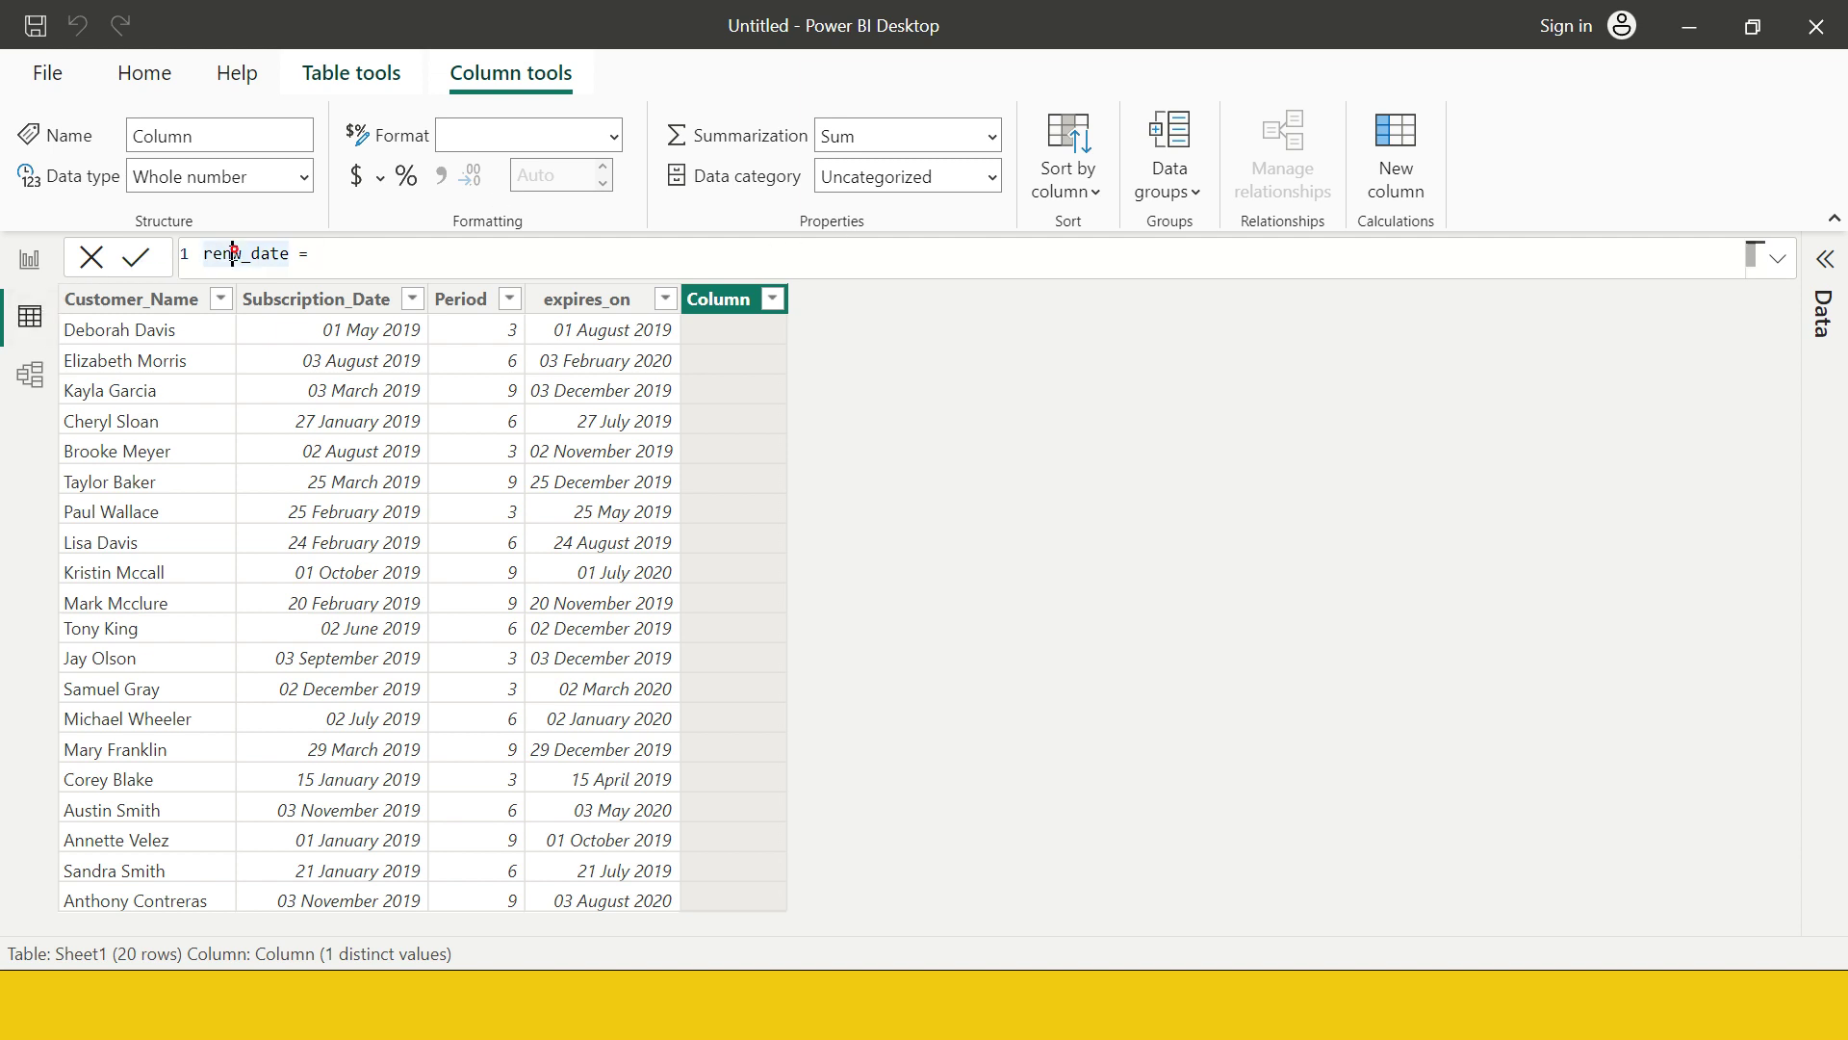
{"action": "type", "text": "e"}
{"action": "left_click", "coordinate": [383, 253]}
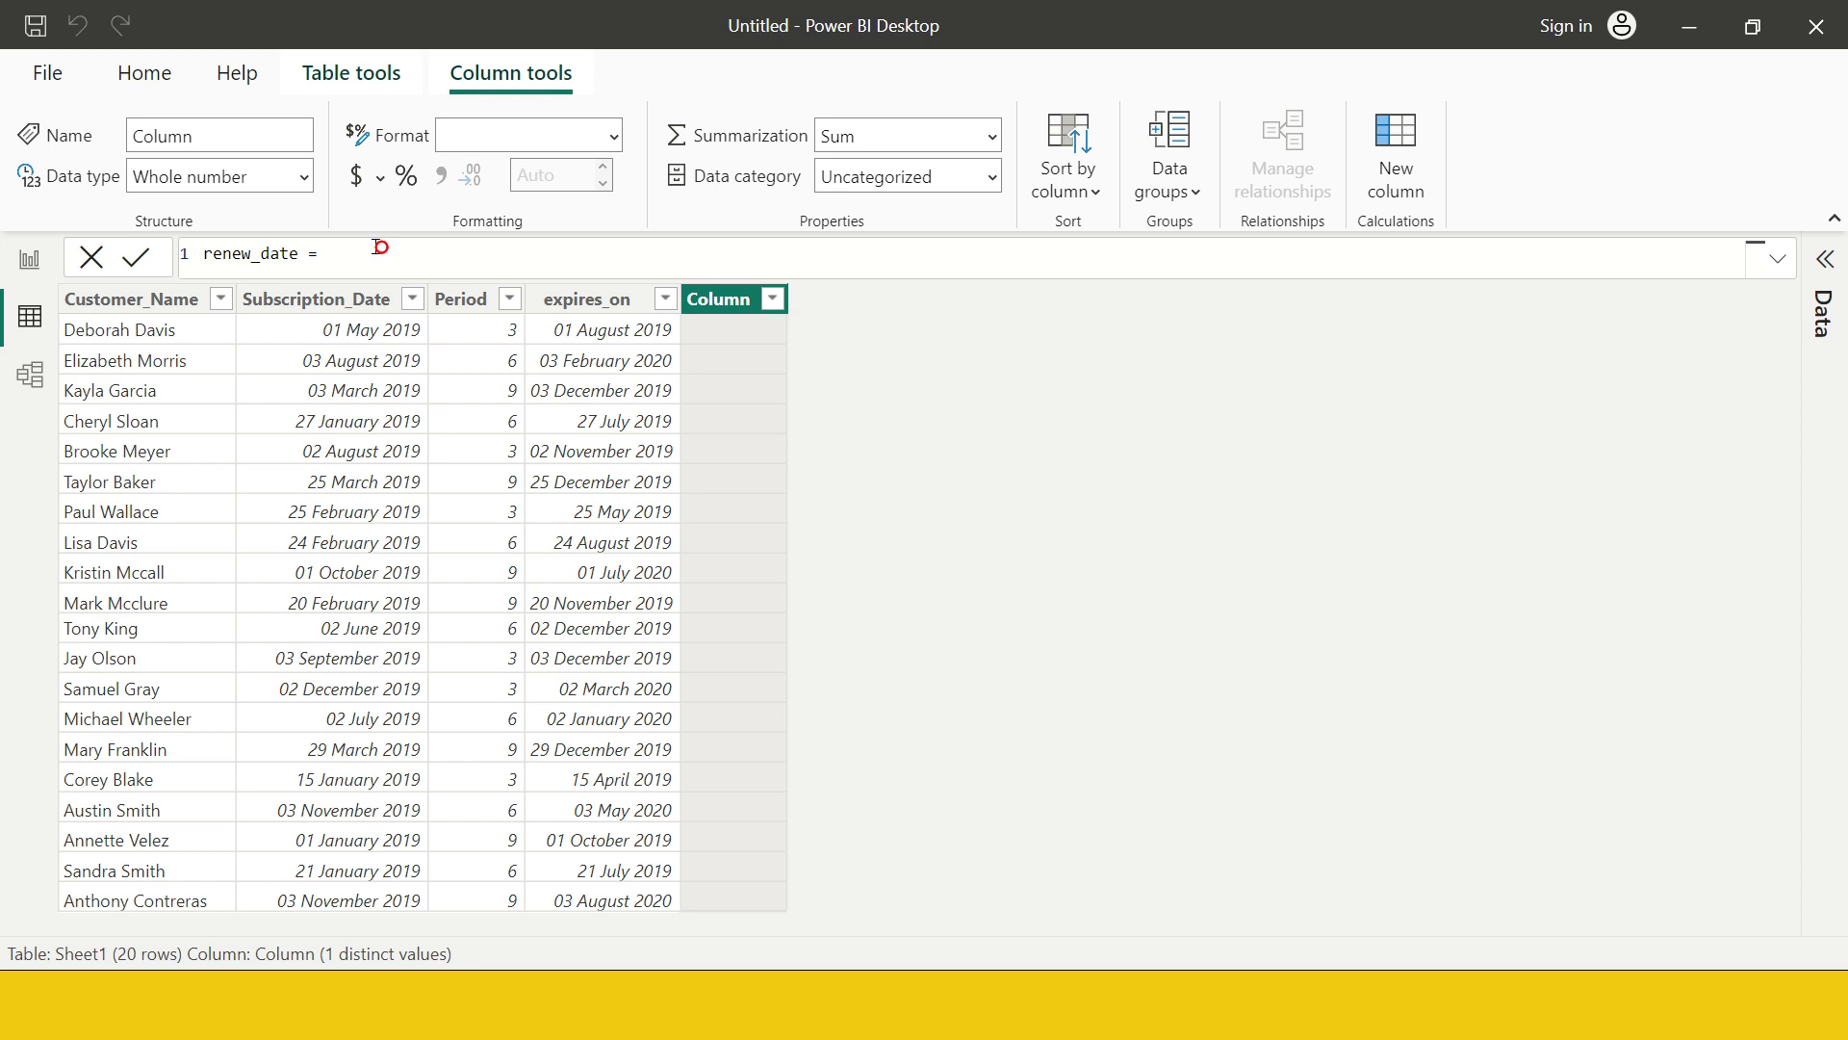
Enter EOMONTH(Sheet1[Subscription_Date],Sheet1[Period]) as the renew_date formula and commit it.
{"action": "type", "text": "eo"}
{"action": "key", "text": "Tab"}
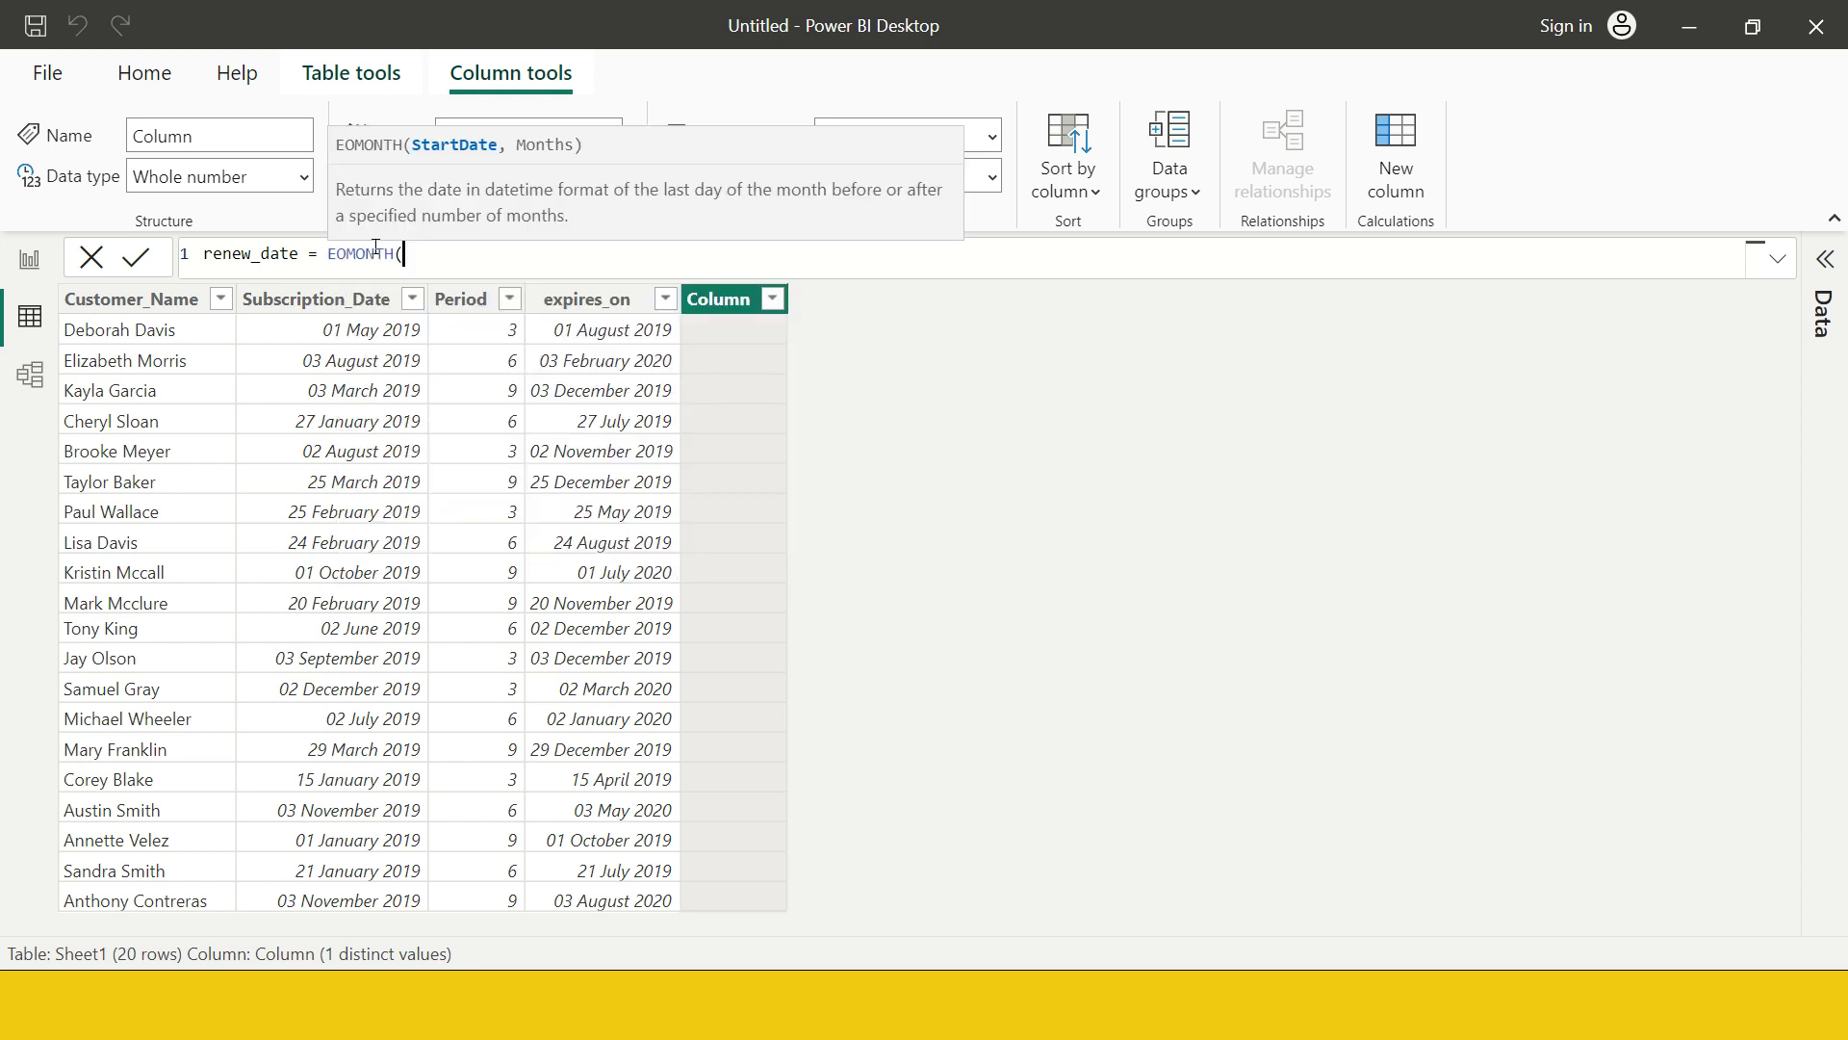
{"action": "type", "text": "she"}
{"action": "key", "text": "Down"}
{"action": "key", "text": "Down"}
{"action": "key", "text": "Down"}
{"action": "key", "text": "Down"}
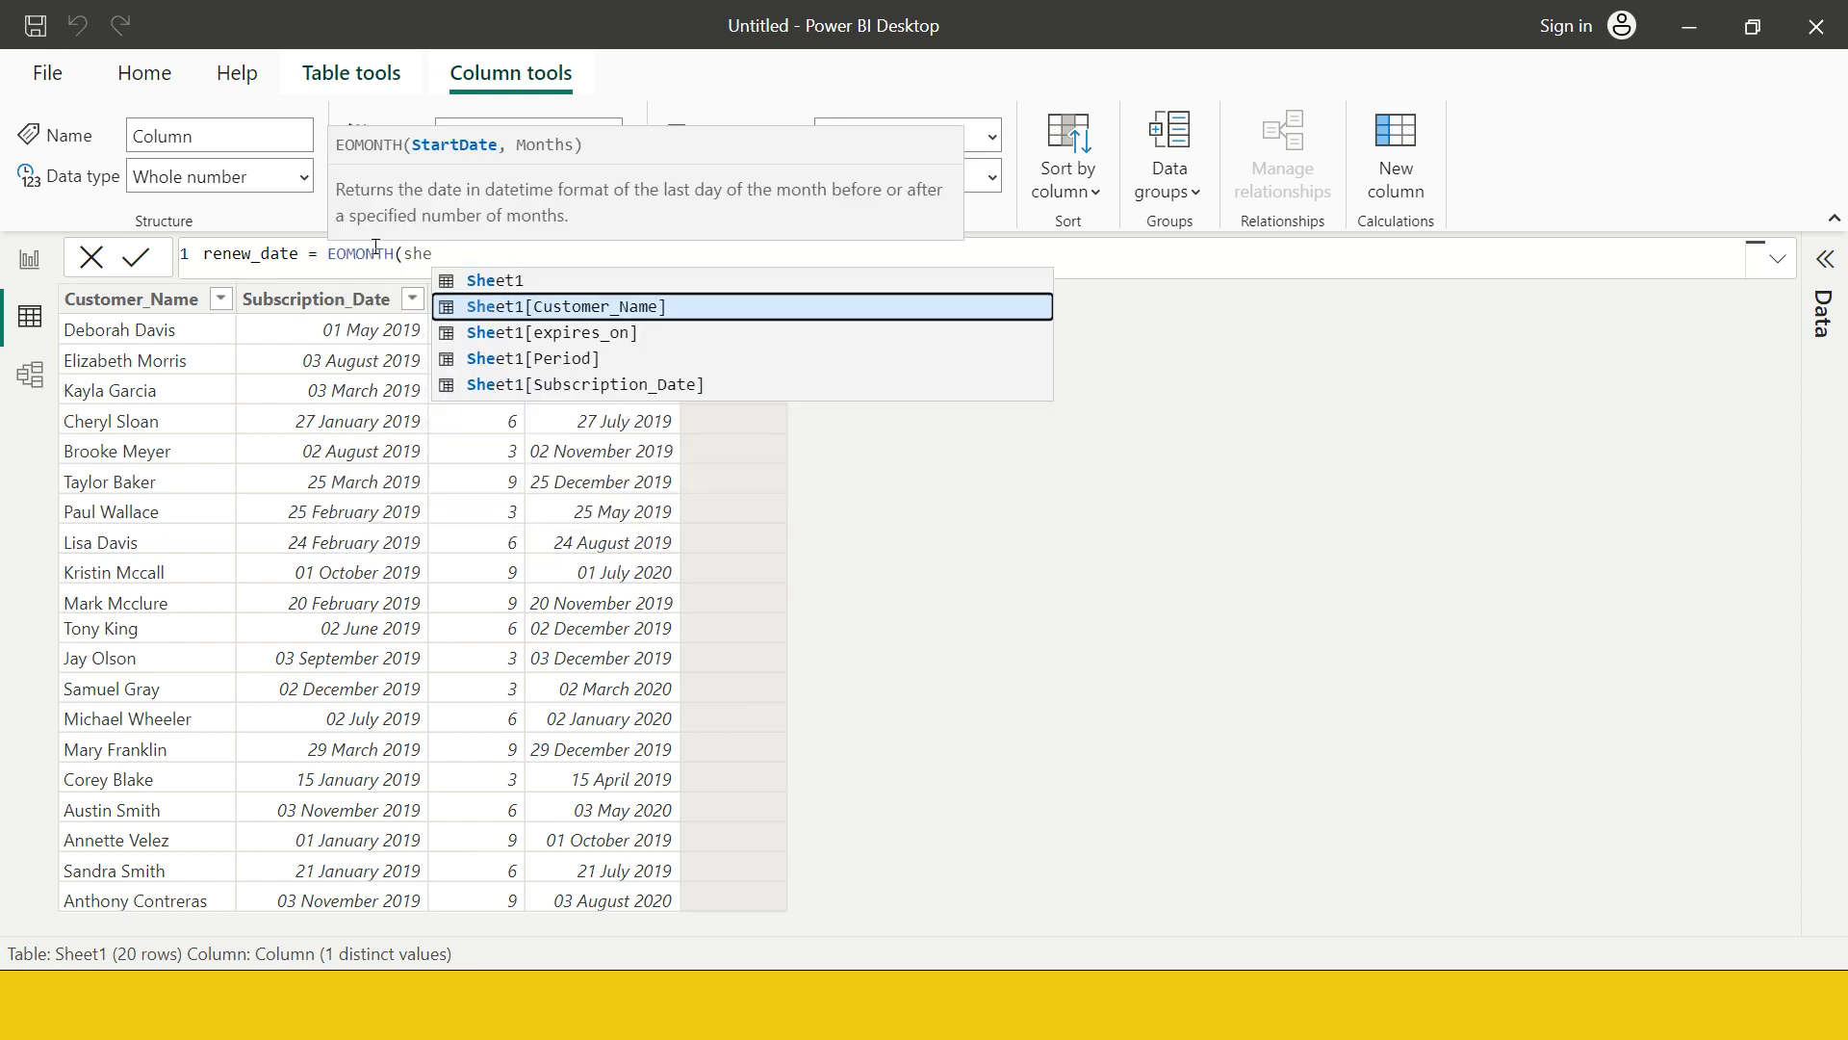
{"action": "key", "text": "Tab"}
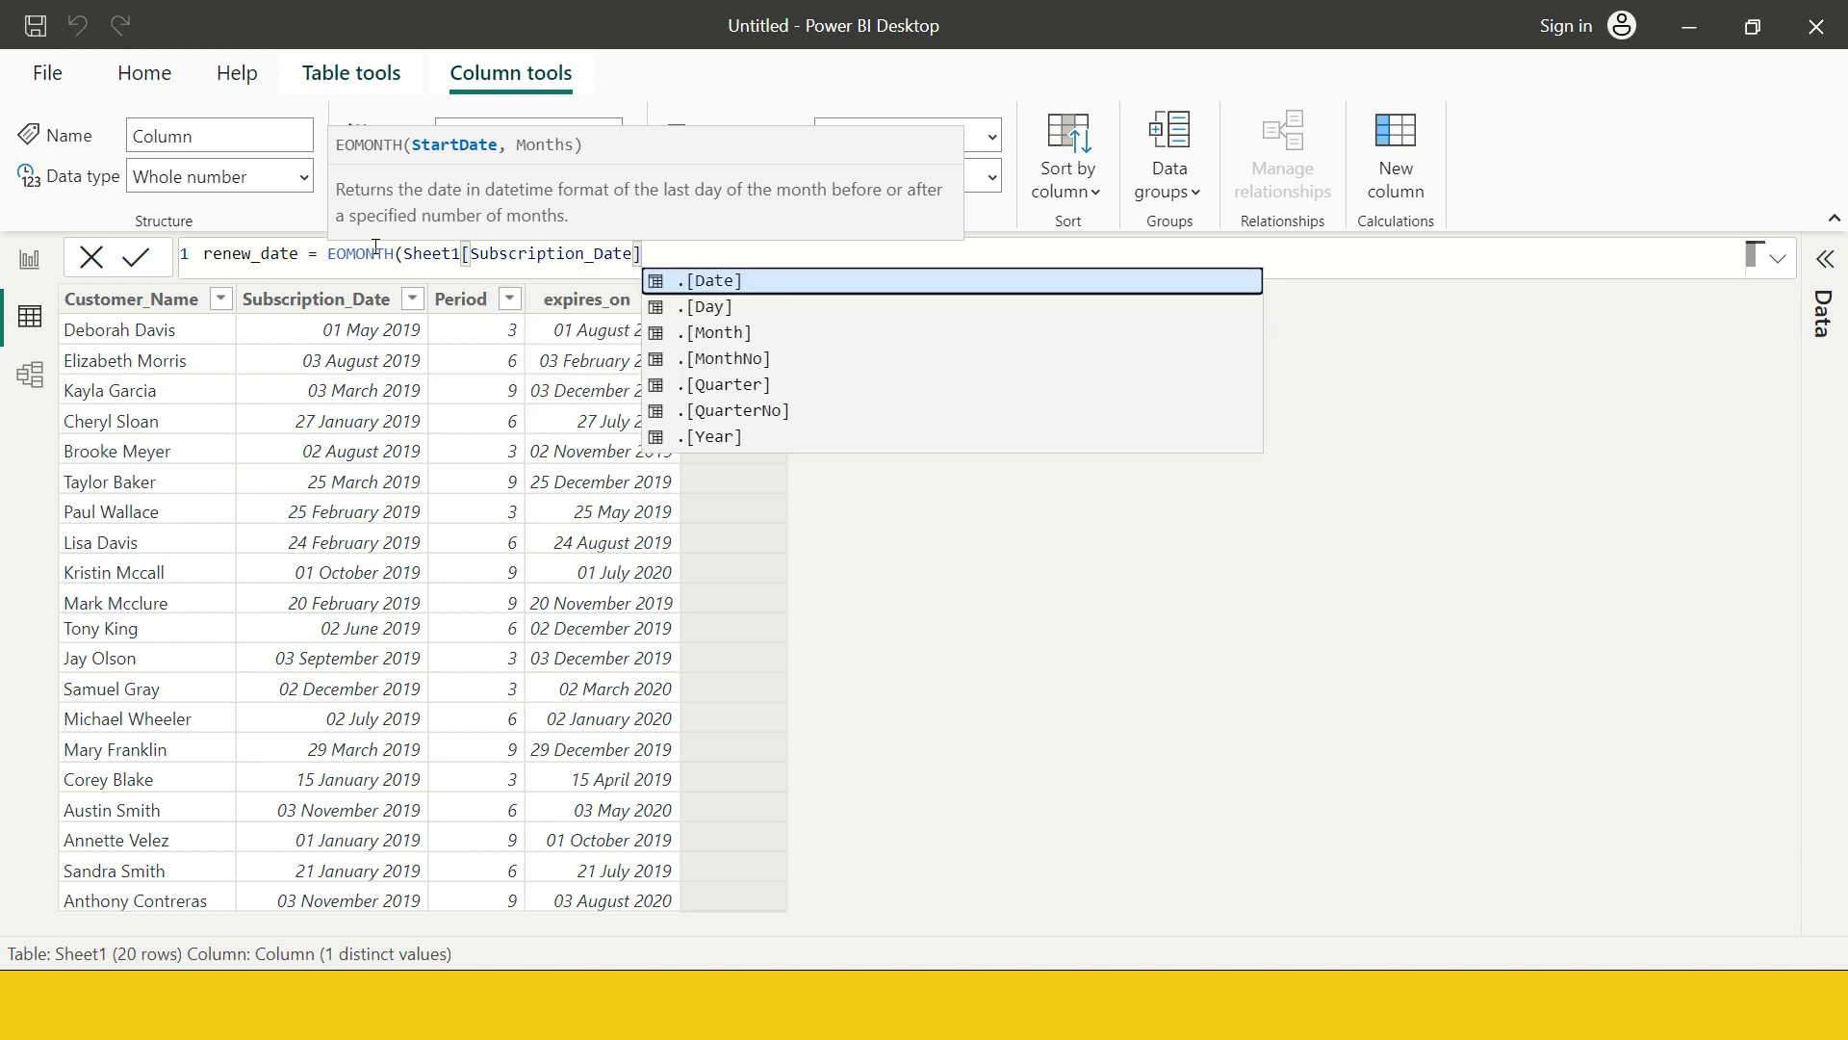
{"action": "type", "text": ","}
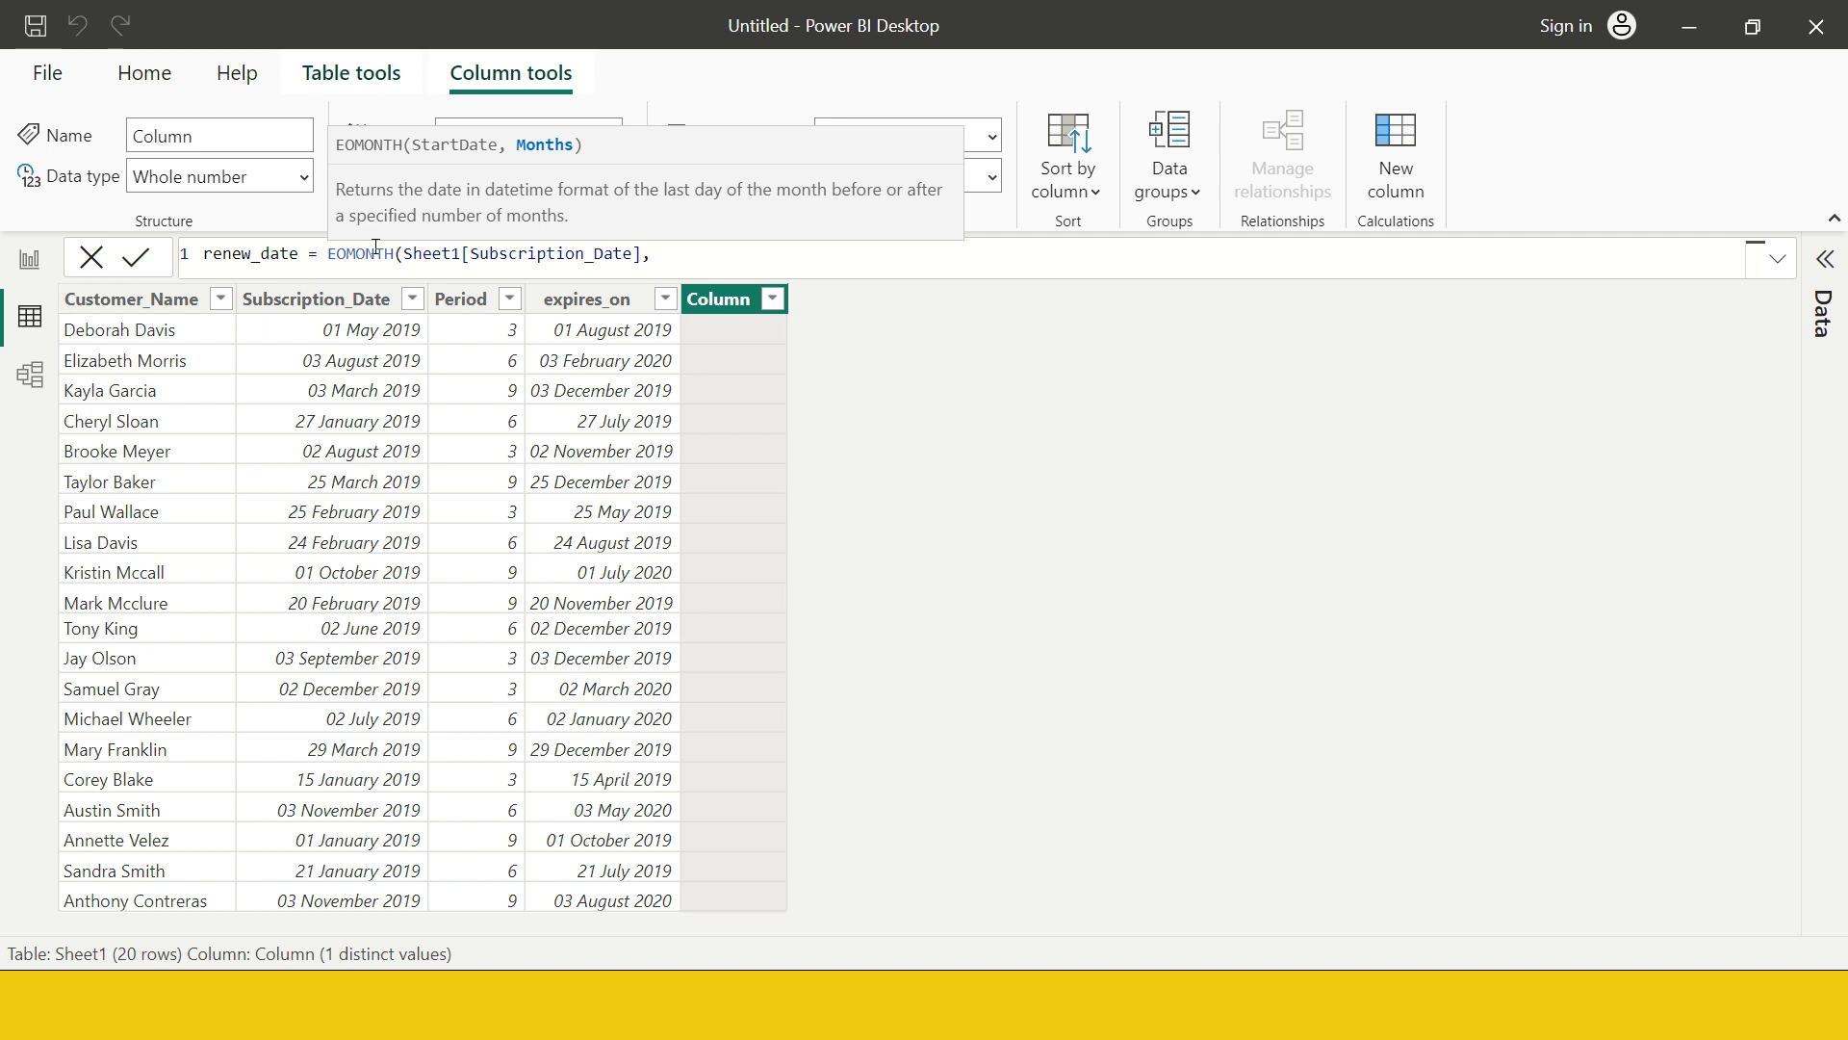
{"action": "type", "text": "she"}
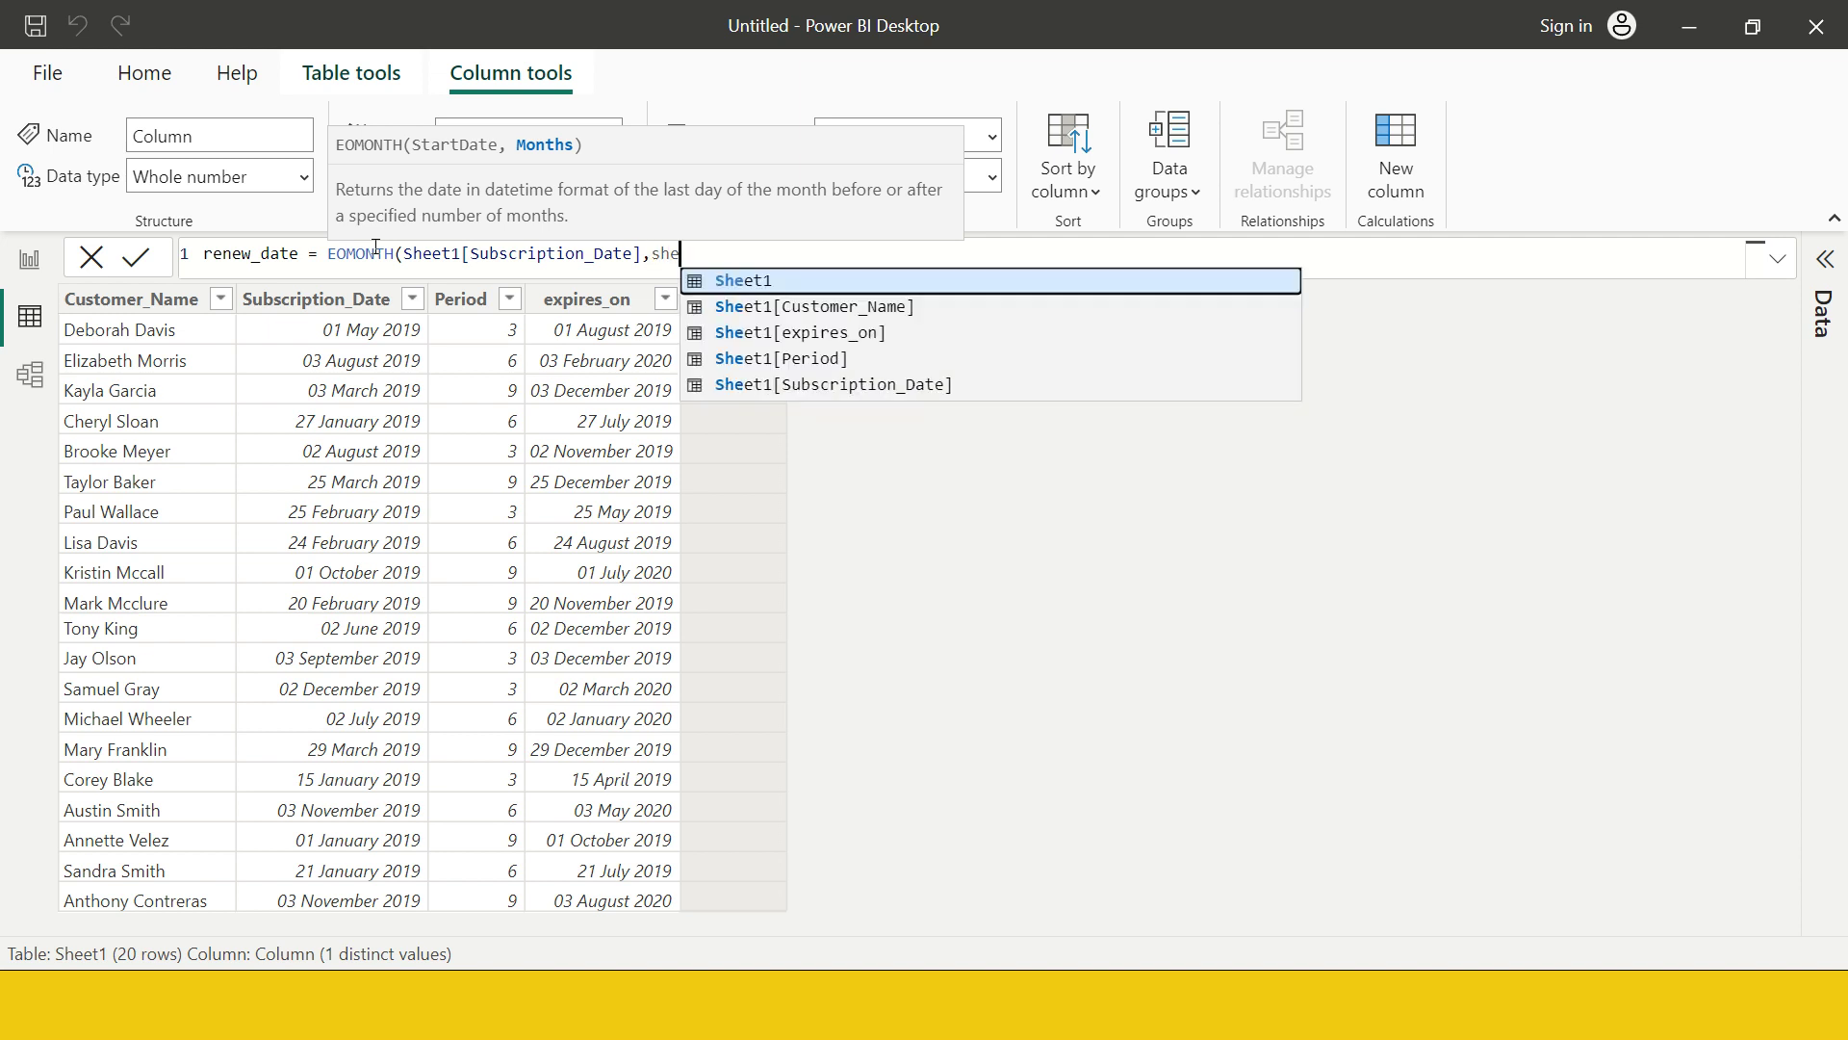
{"action": "key", "text": "Down"}
{"action": "key", "text": "Down"}
{"action": "key", "text": "Down"}
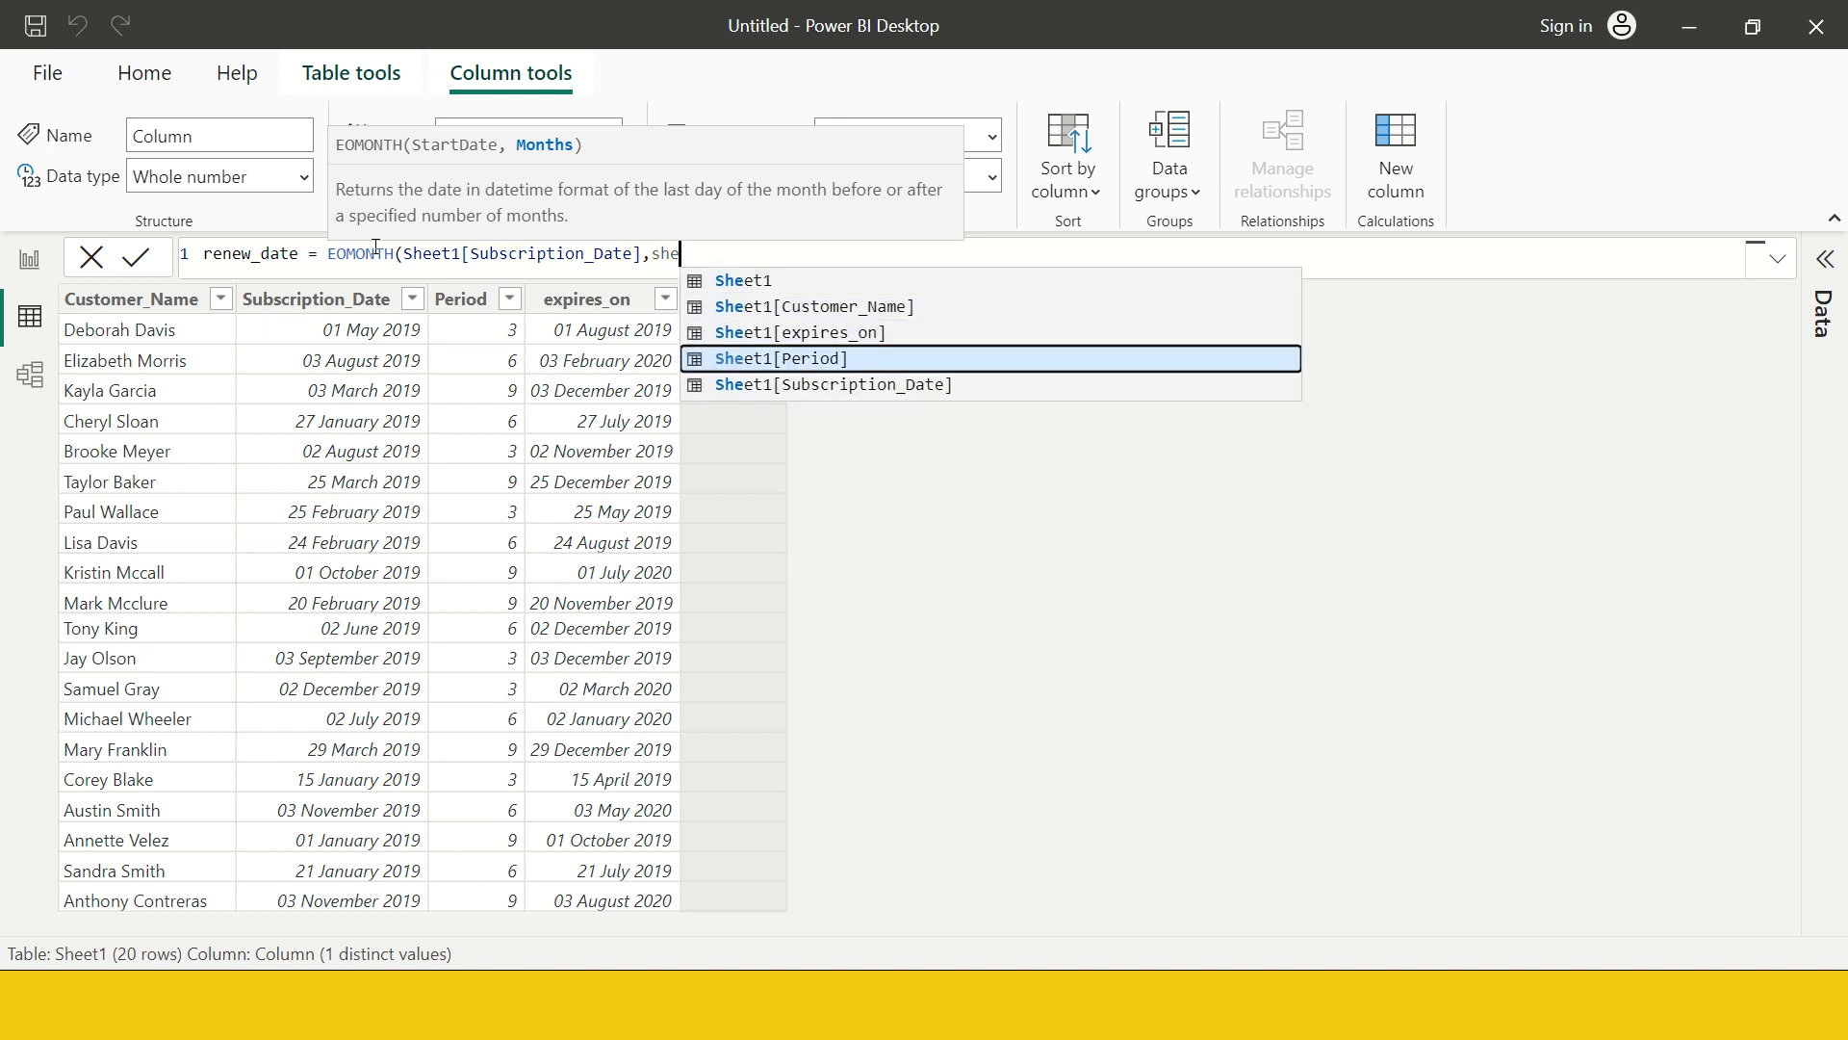
{"action": "key", "text": "Tab"}
{"action": "type", "text": ")"}
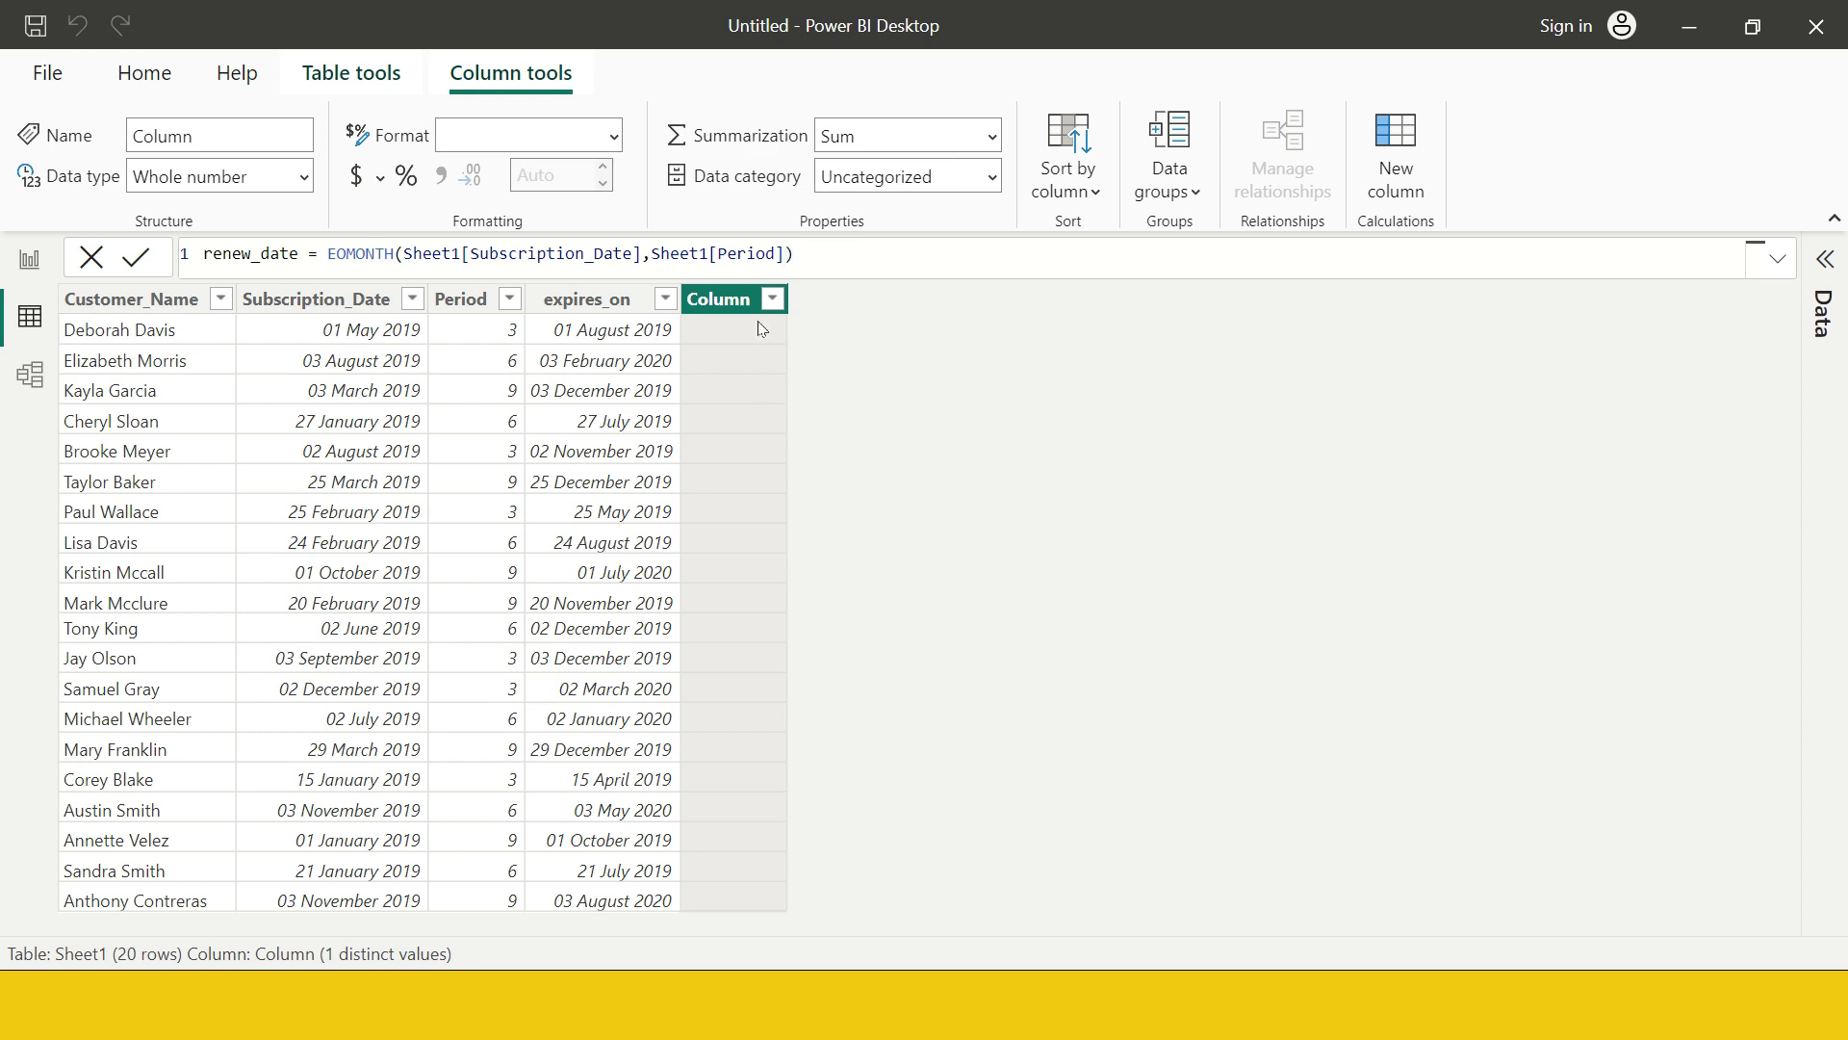
{"action": "key", "text": "Return"}
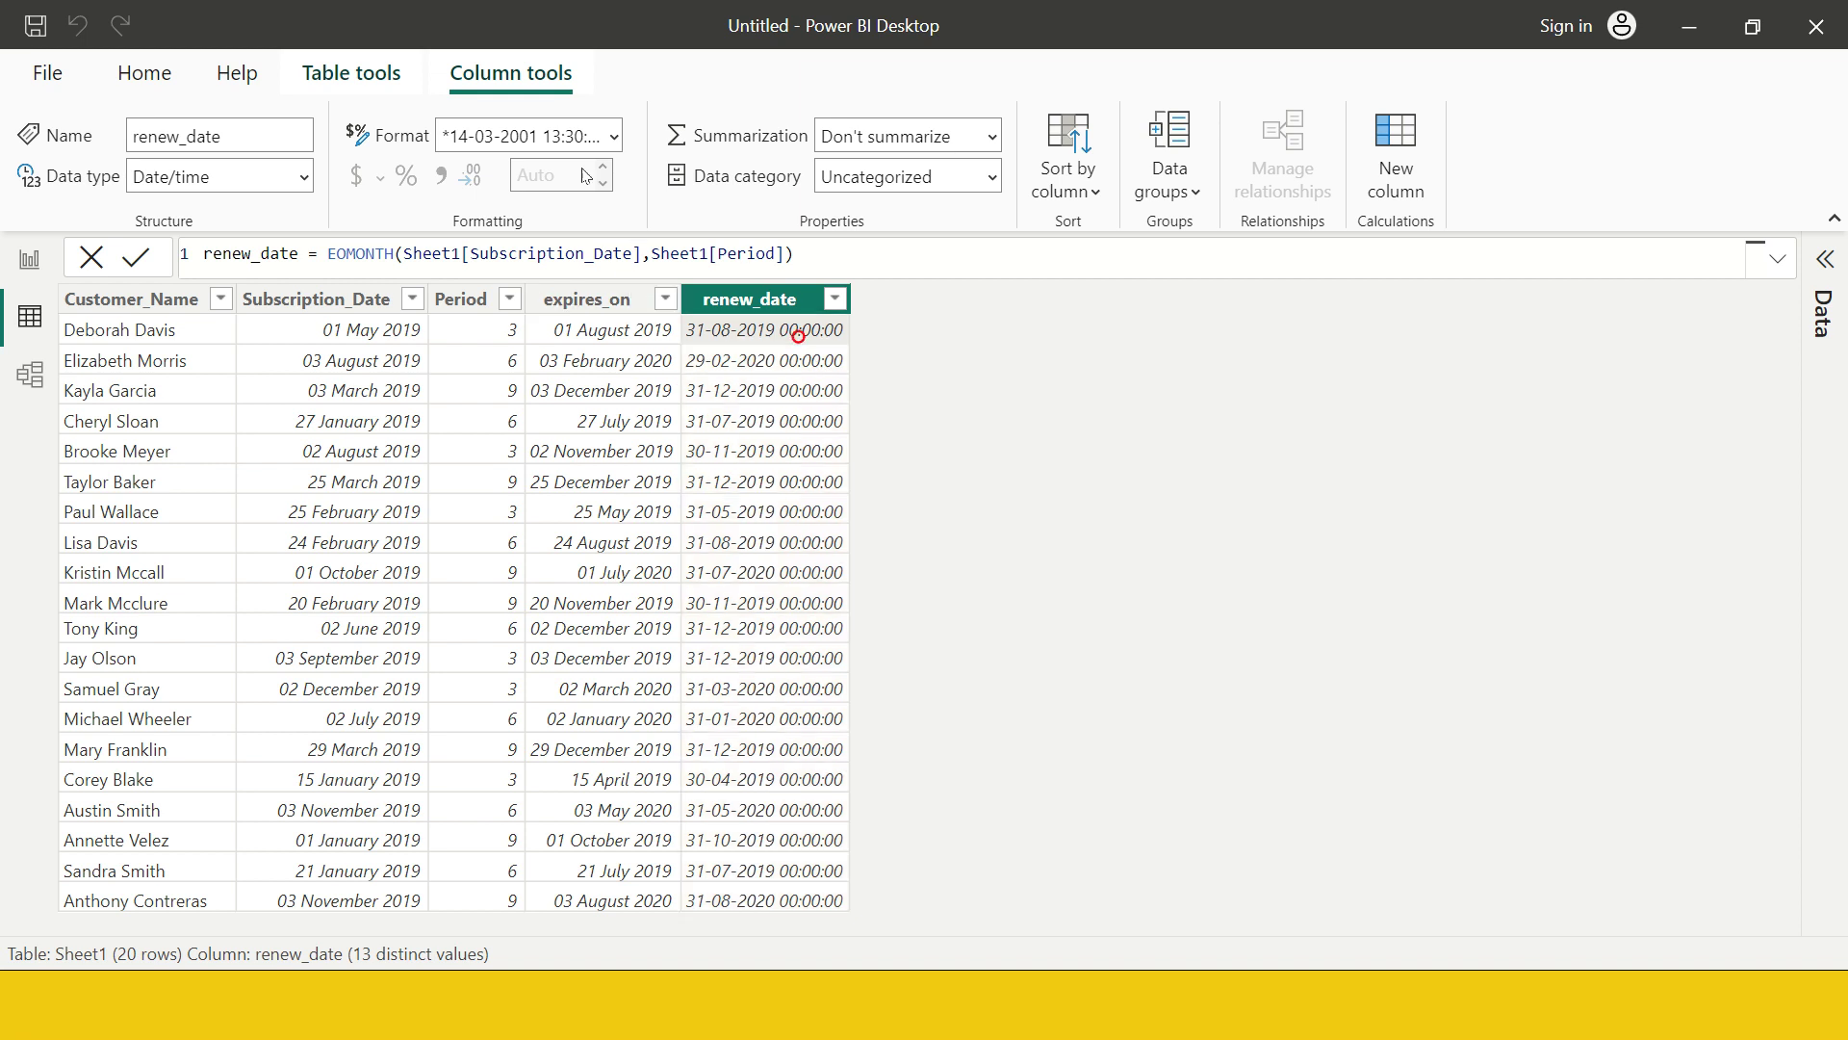
Format renew_date as *14 March 2001 (Long Date) and compare it with Subscription_Date and expires_on.
{"action": "left_click", "coordinate": [621, 136]}
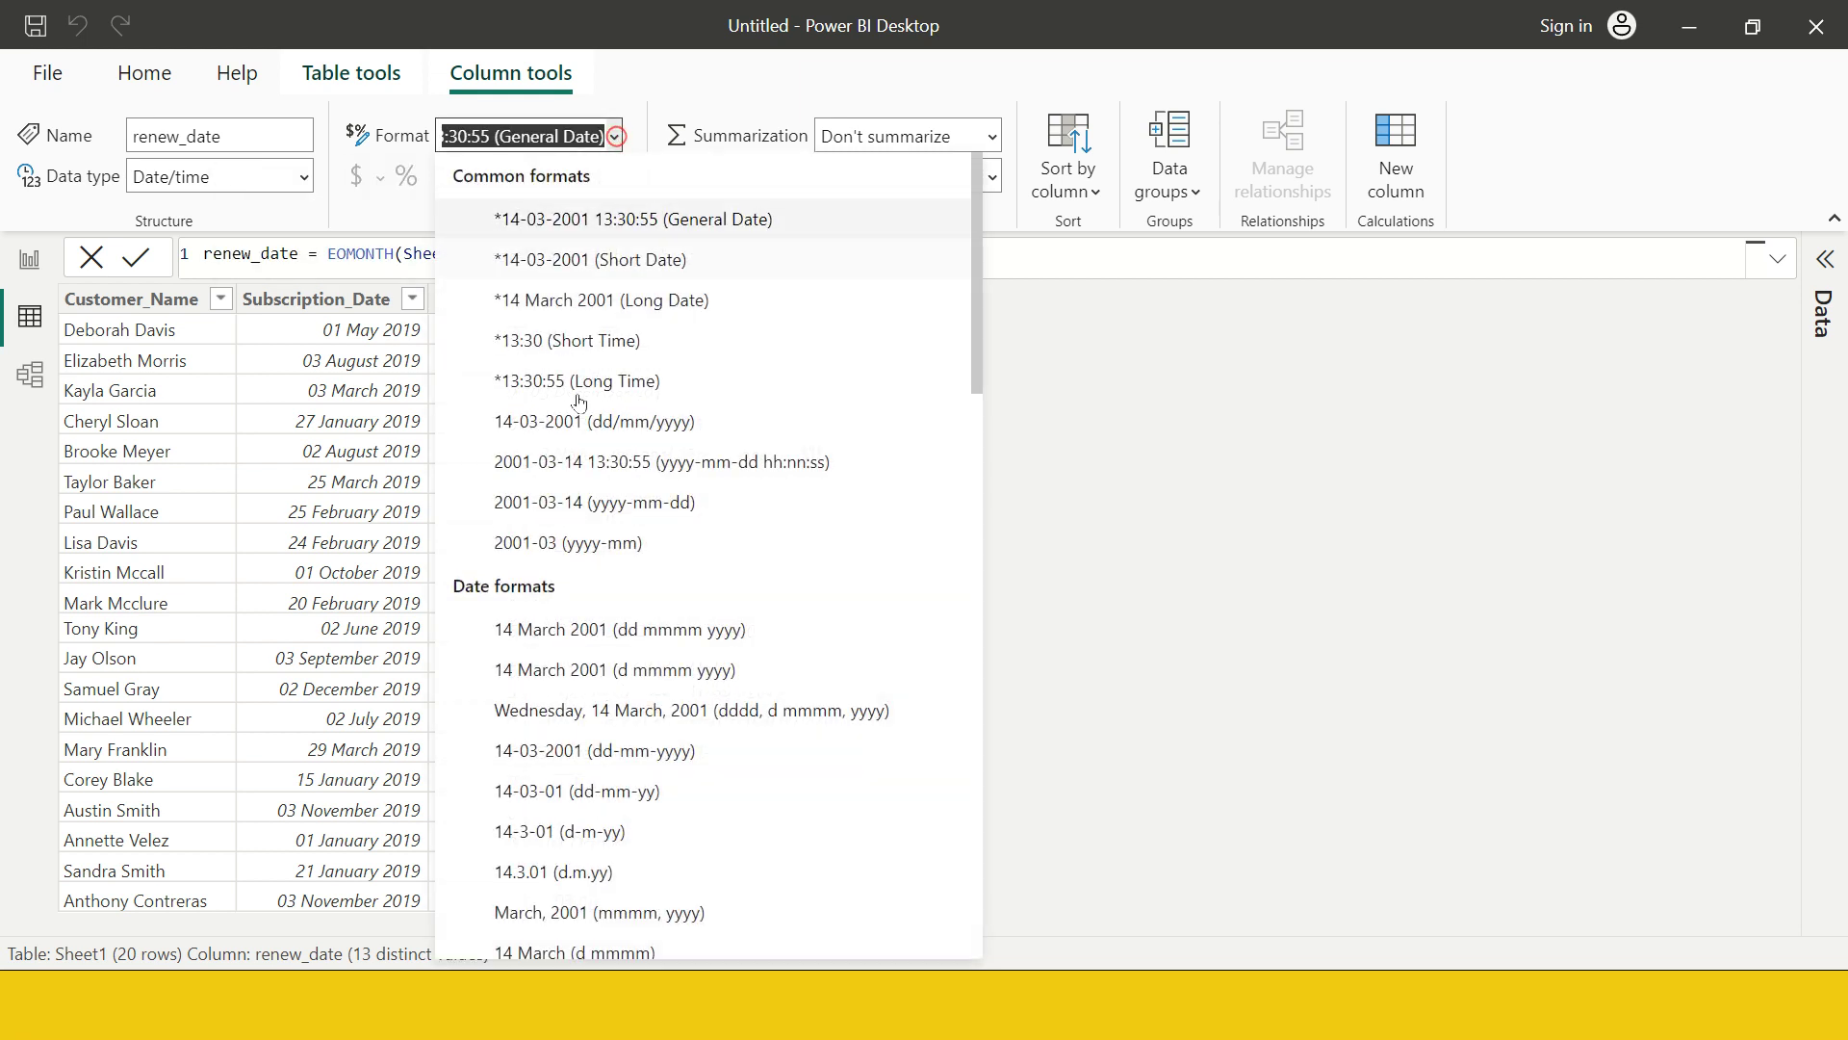
{"action": "left_click", "coordinate": [624, 302]}
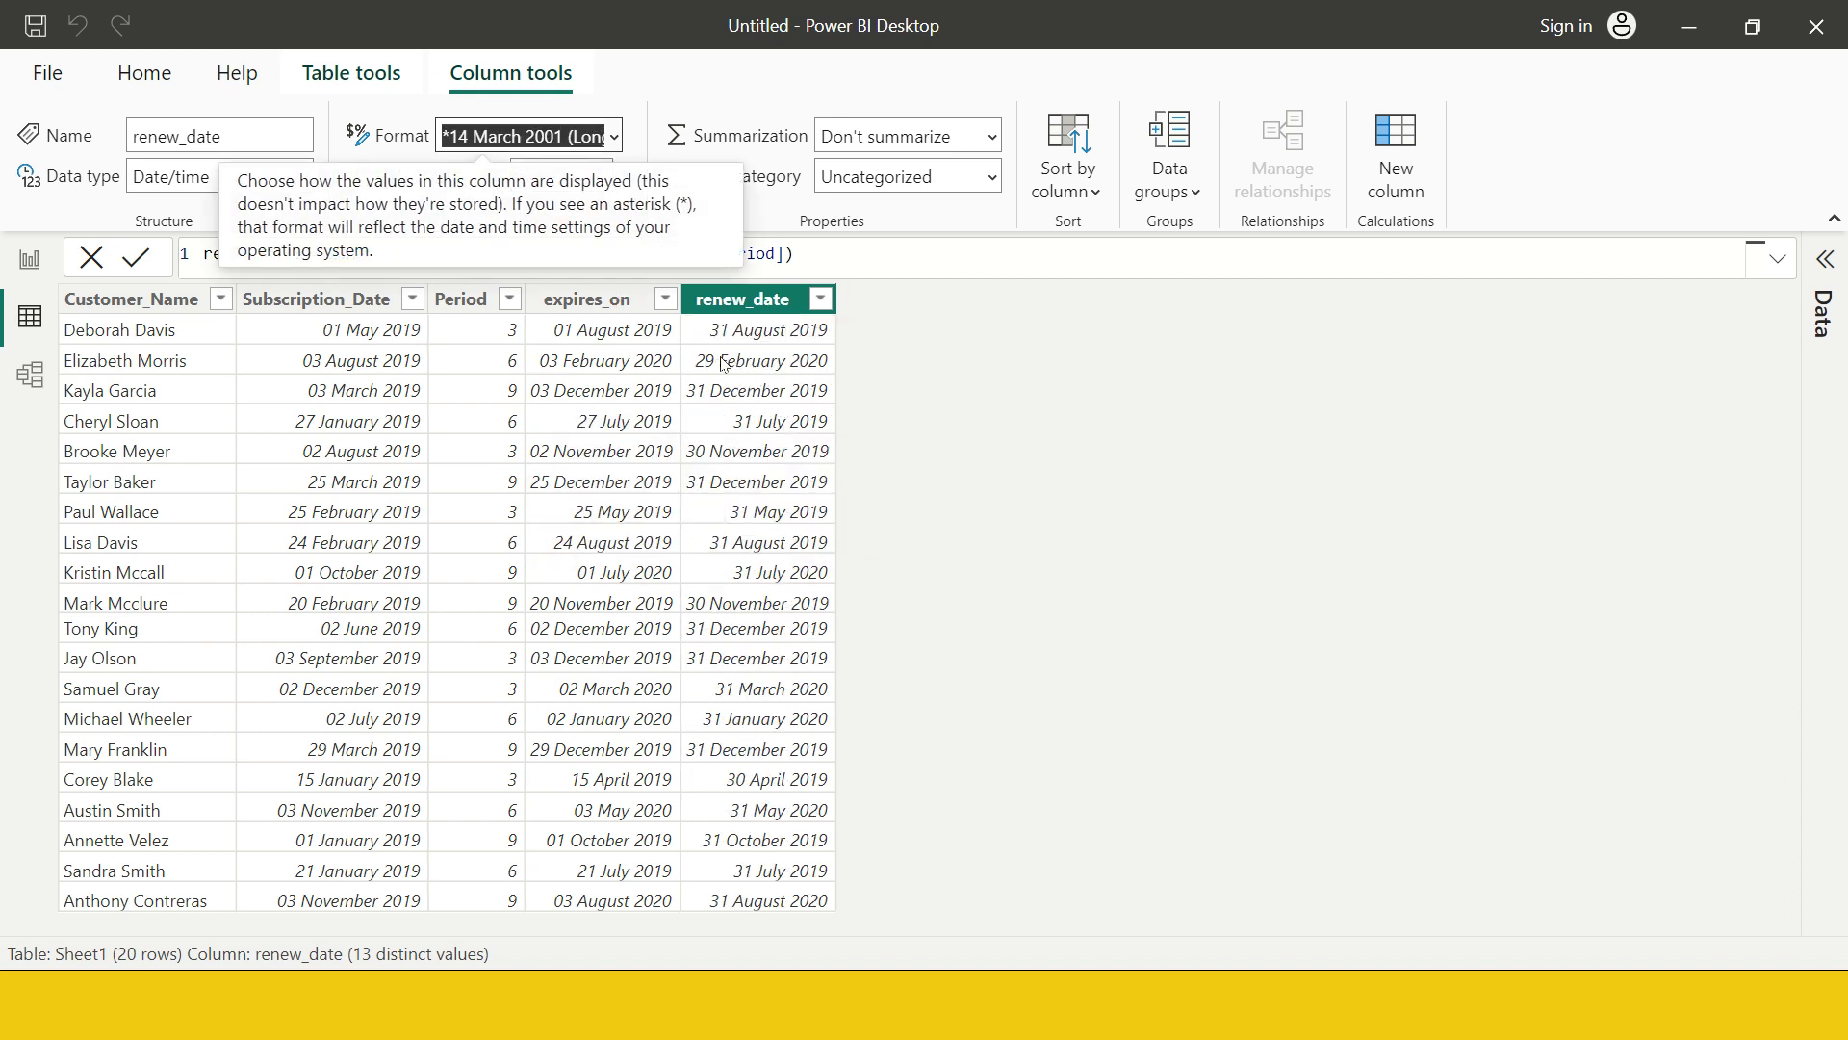
{"action": "left_click", "coordinate": [347, 332]}
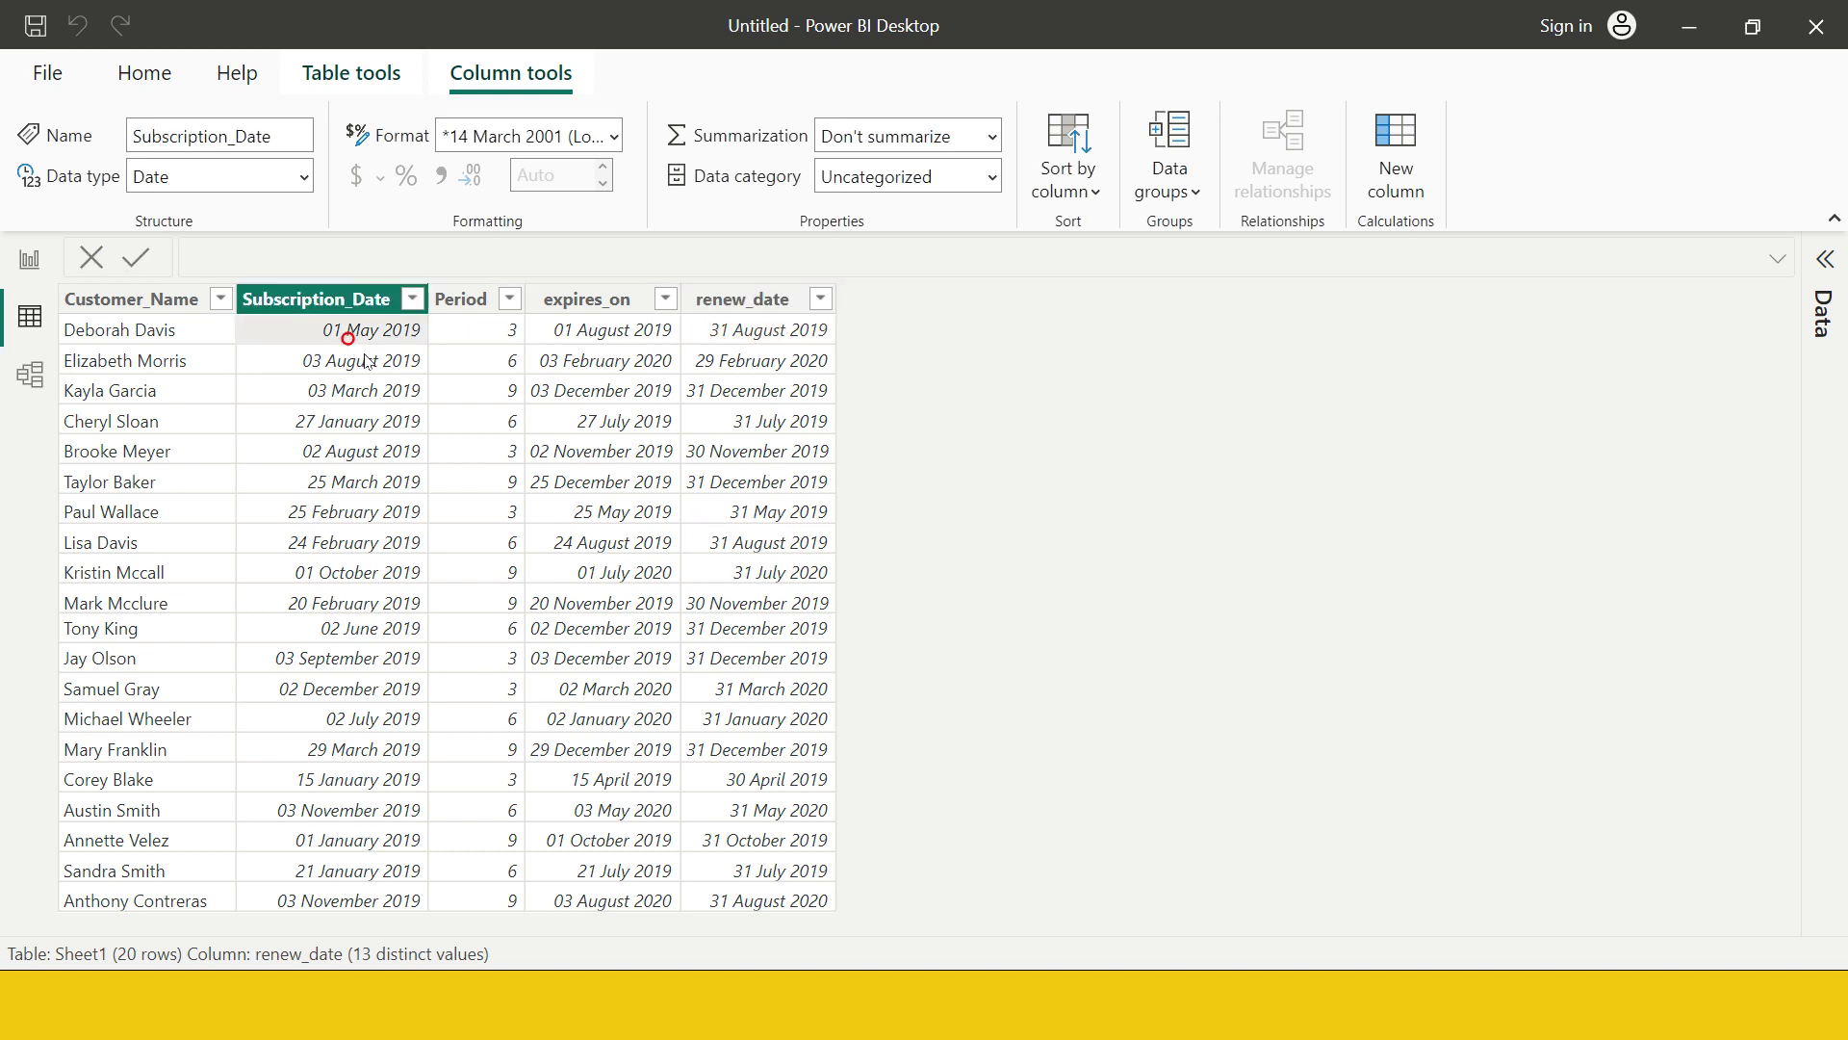
{"action": "left_click", "coordinate": [591, 331]}
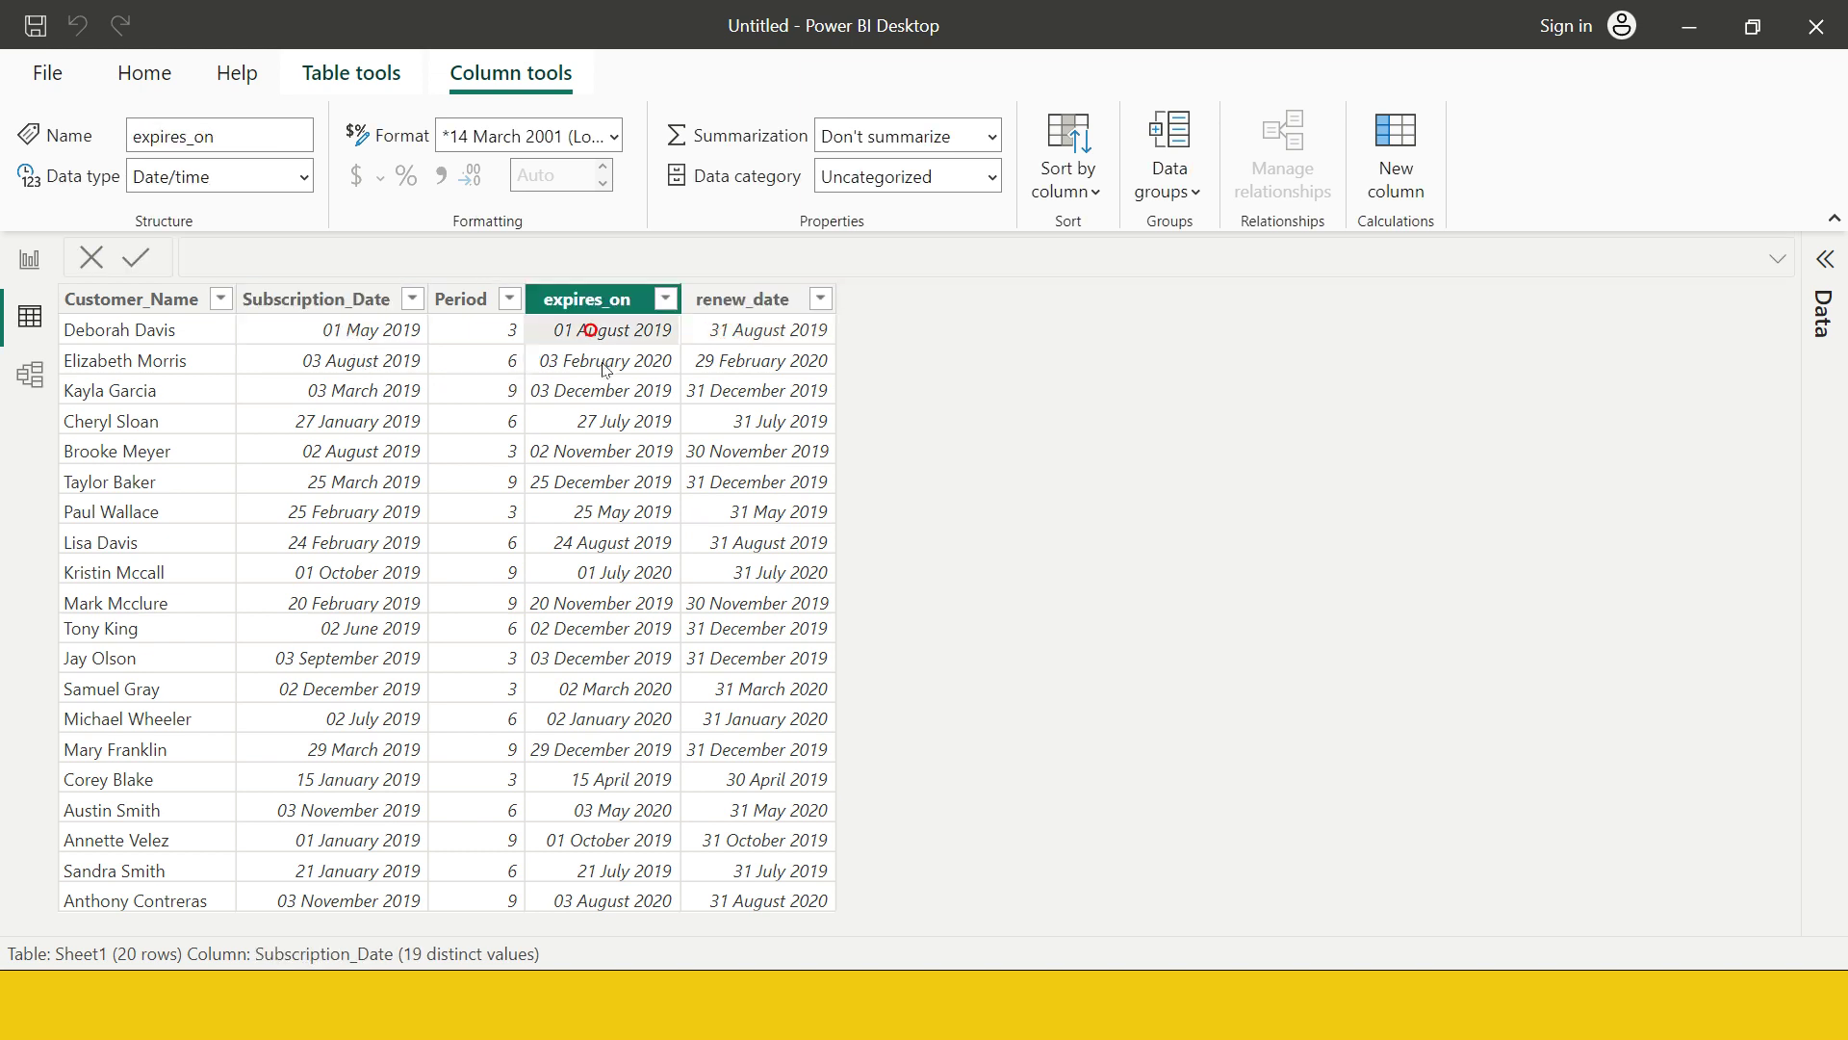
{"action": "left_click", "coordinate": [735, 343]}
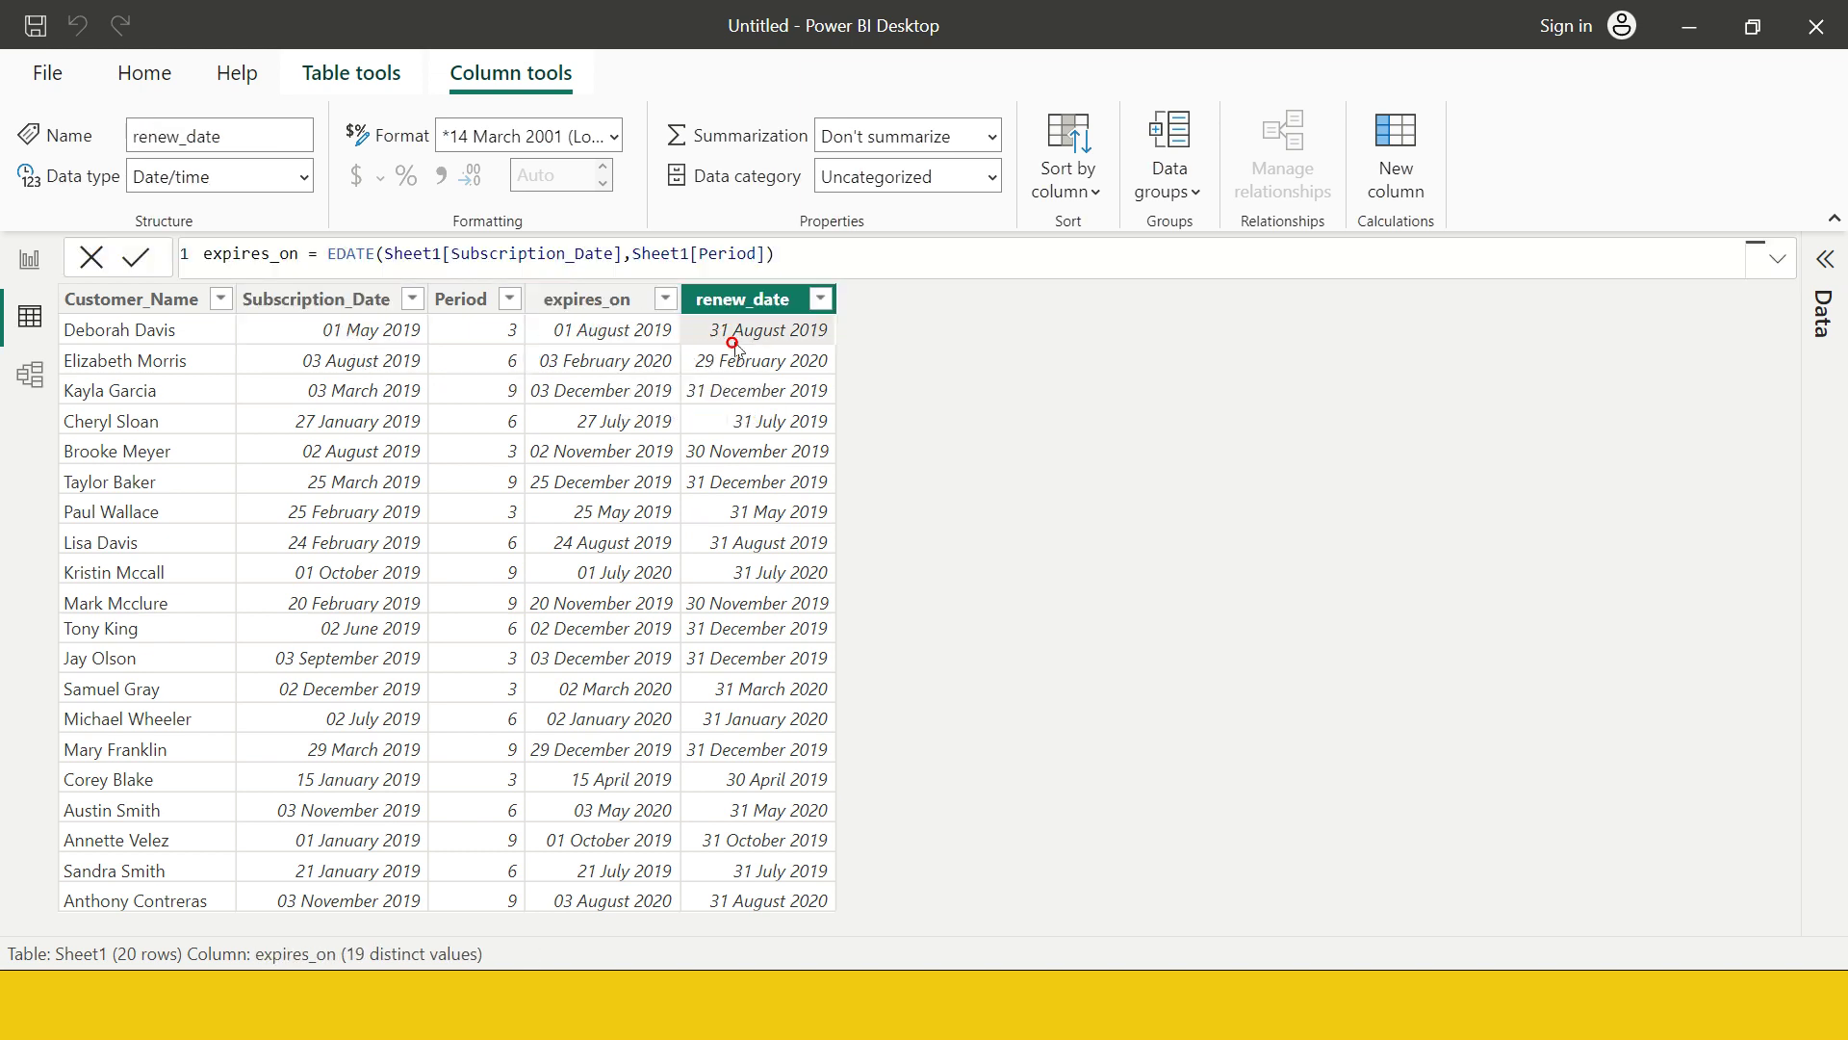